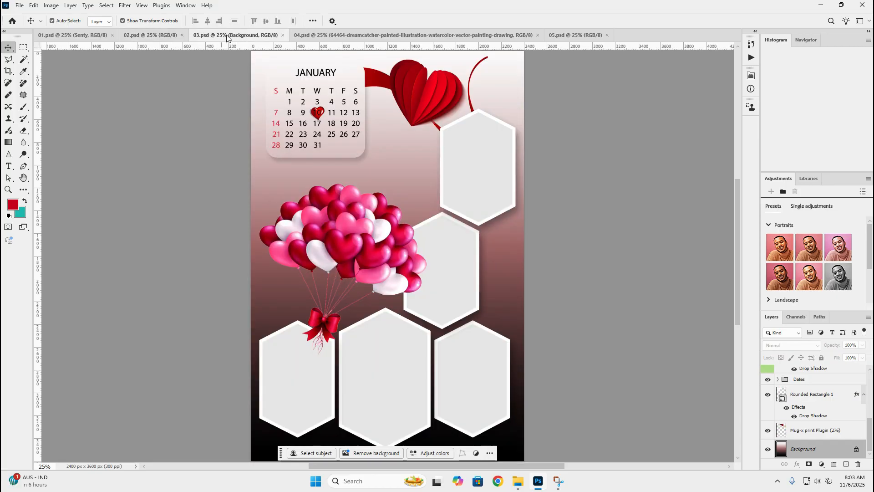
Examine the calendar page layouts in the open documents 01.psd to 05.psd, finishing on 01.psd
click(351, 36)
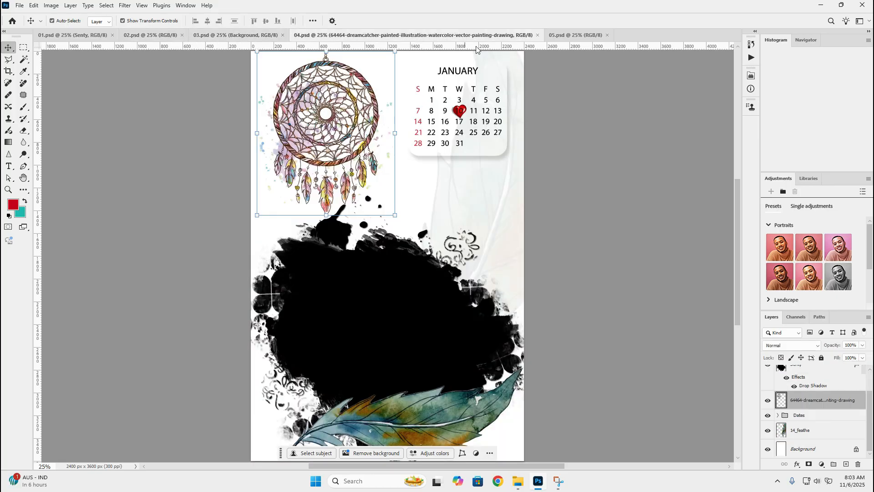
click(578, 35)
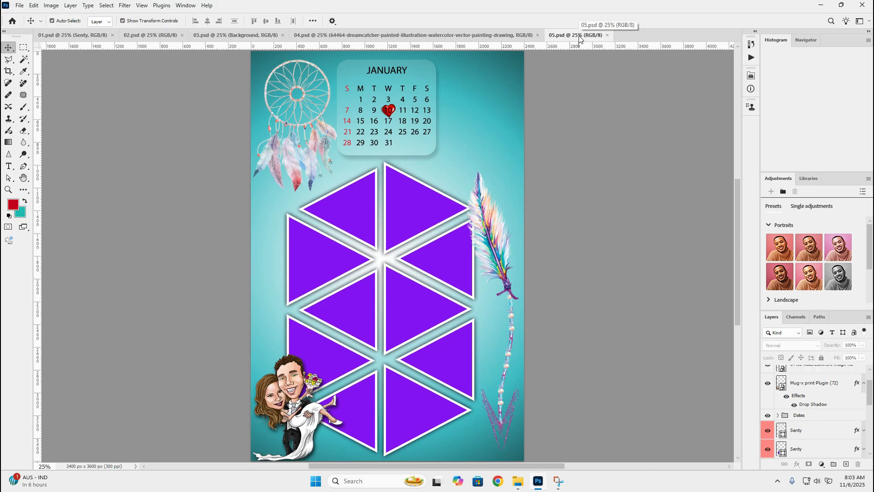
click(236, 36)
click(160, 34)
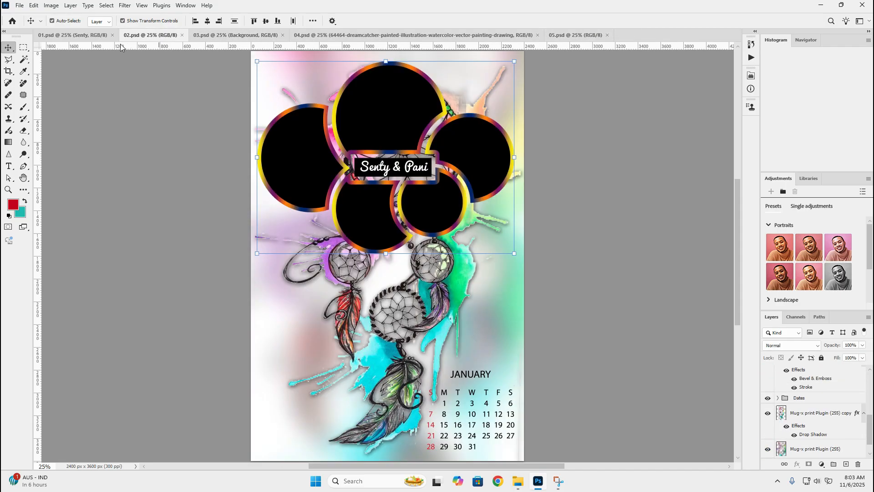
click(81, 36)
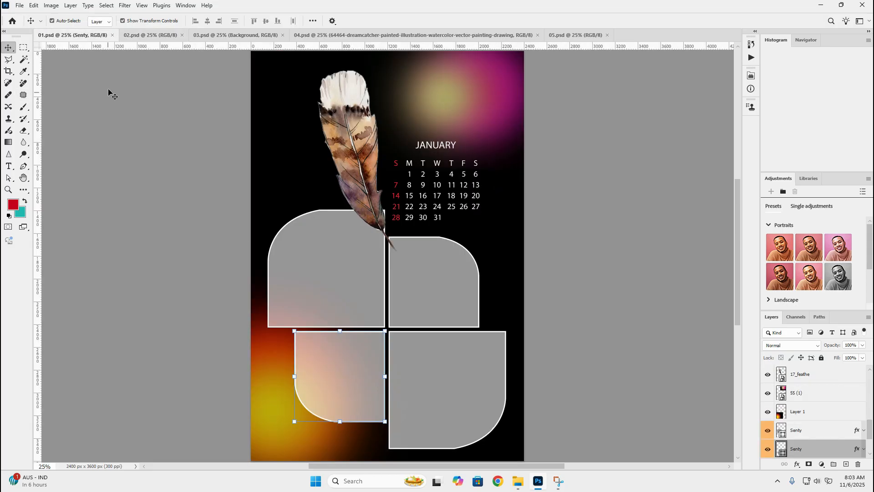
click(150, 36)
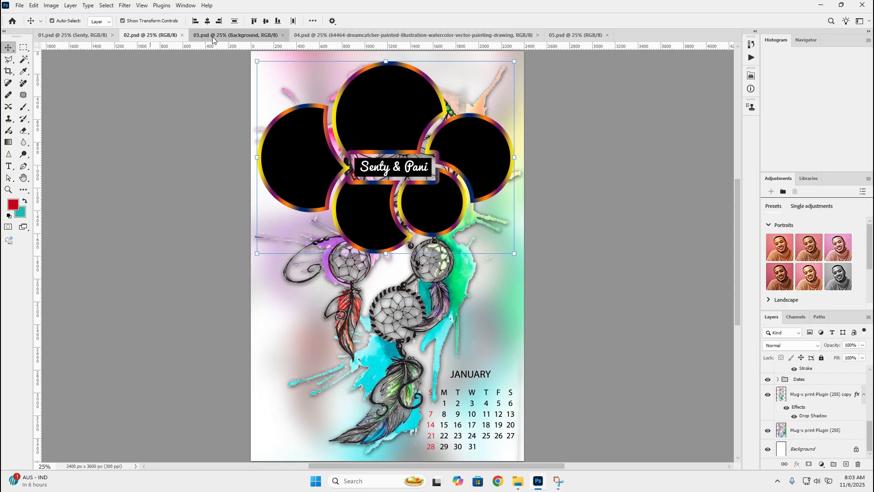
click(212, 36)
click(314, 35)
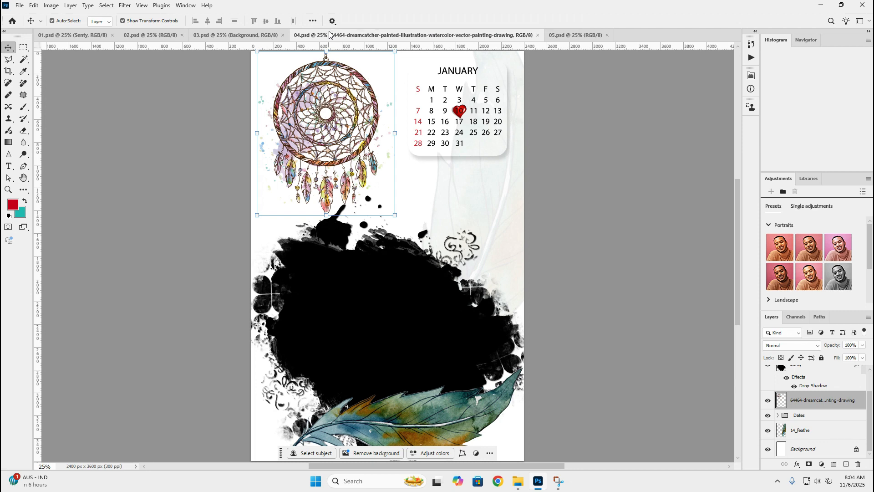
click(559, 36)
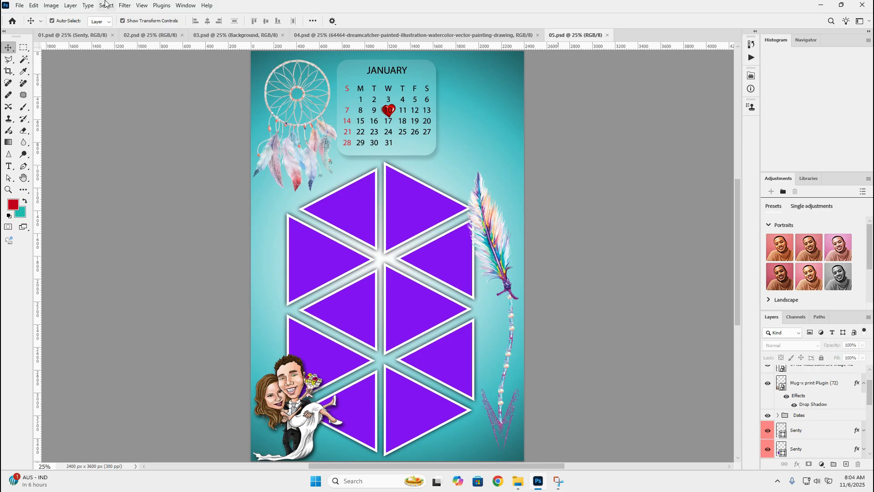
click(68, 36)
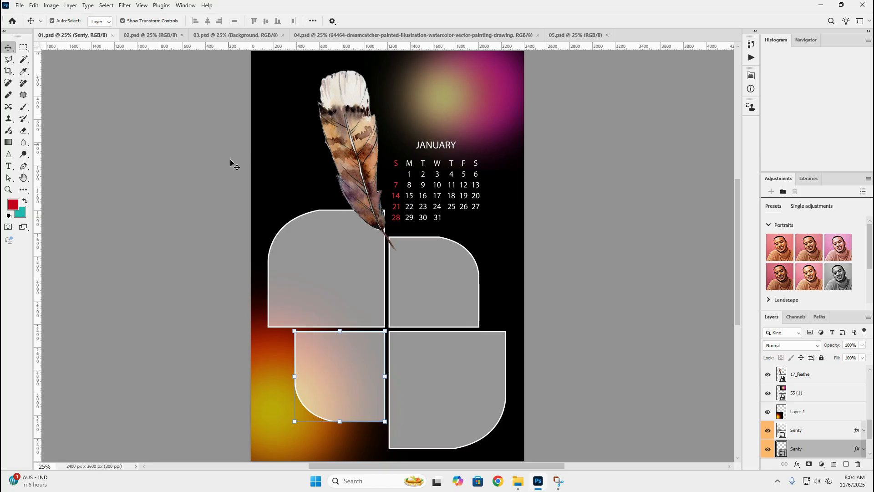
Check the separate photo frame shapes in 01.psd by selecting them one after another
click(110, 122)
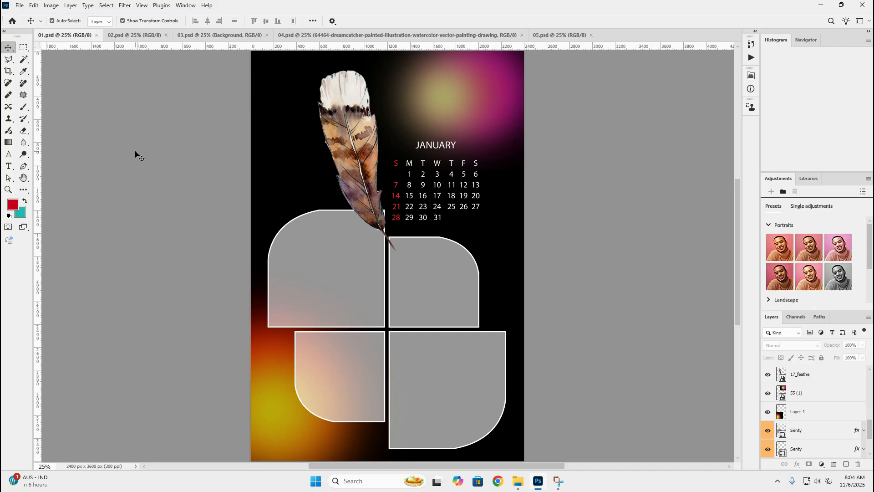
click(361, 269)
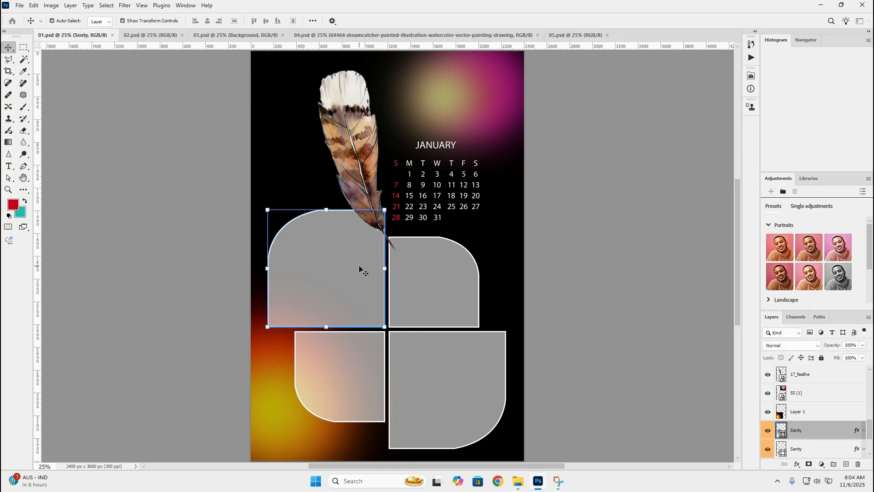
click(354, 349)
click(465, 367)
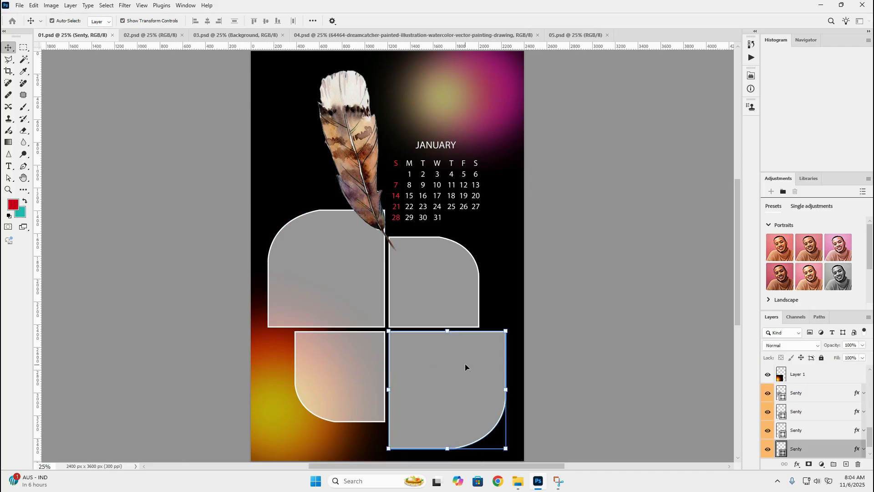
click(400, 282)
Place the chautari 01 photo directly above the upper-left frame's layer and clip it to that frame
click(322, 232)
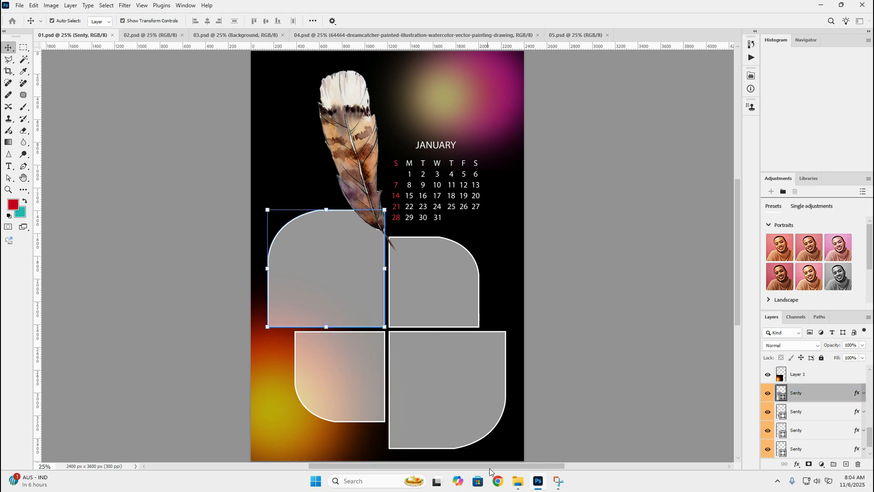
mouse_move(518, 481)
click(557, 446)
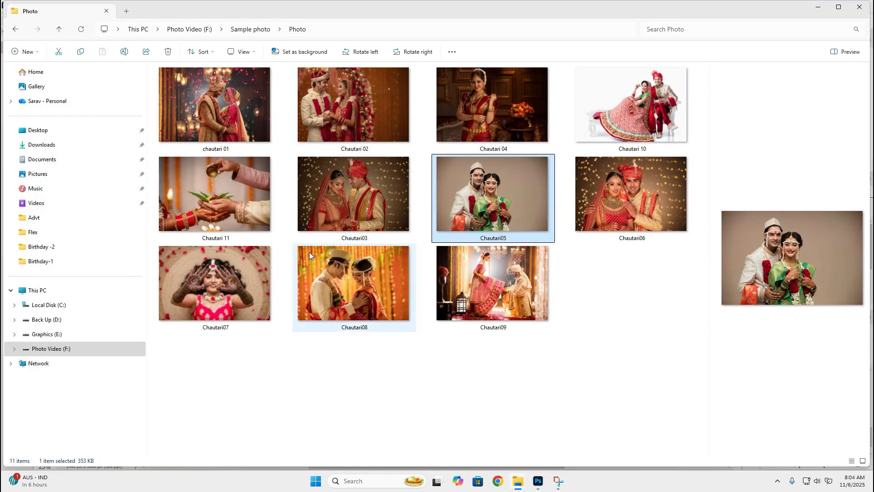
click(235, 122)
drag(232, 122, 340, 239)
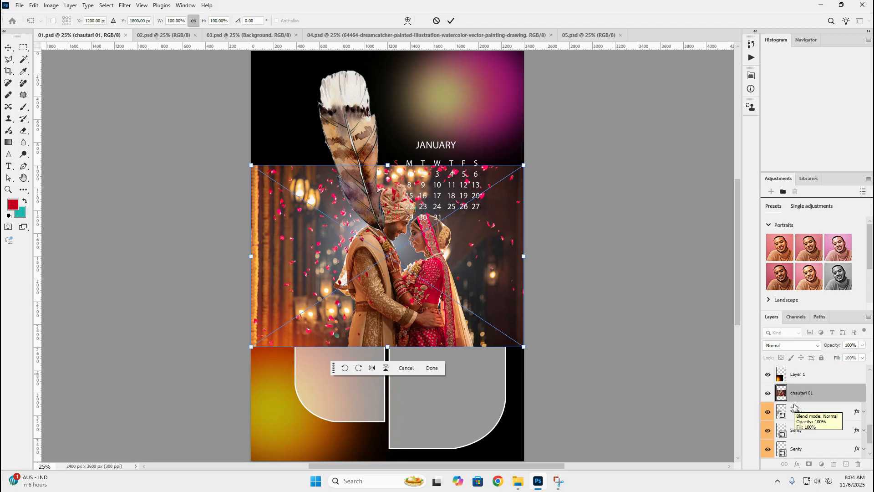
drag(794, 406, 800, 399)
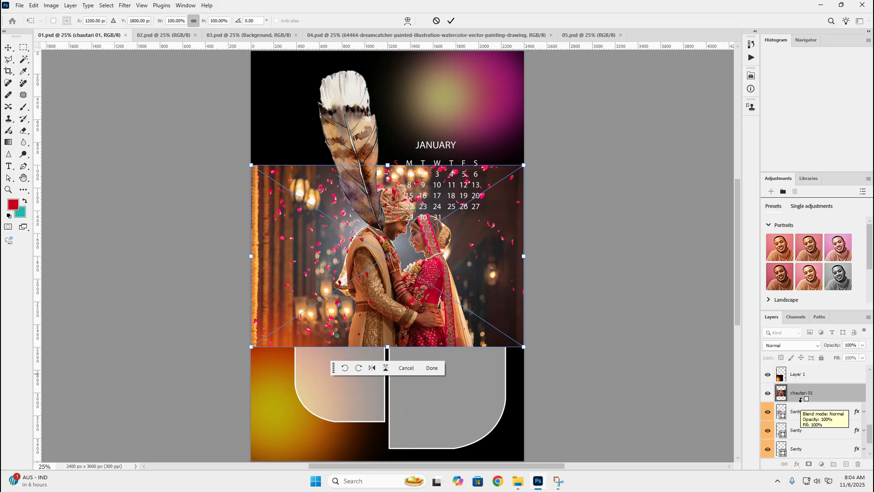
drag(801, 399, 801, 399)
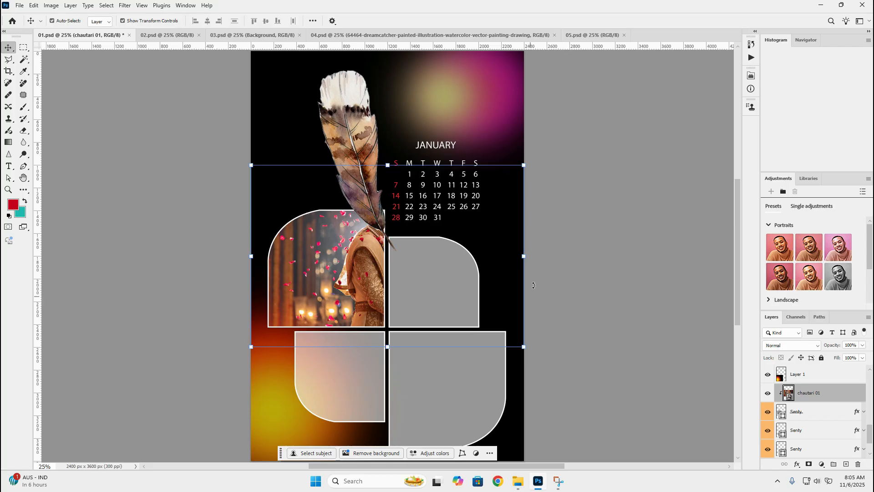
Scale the chautari 01 photo to about 80% and position the couple inside the upper-left frame
drag(524, 257, 470, 266)
drag(350, 262, 305, 279)
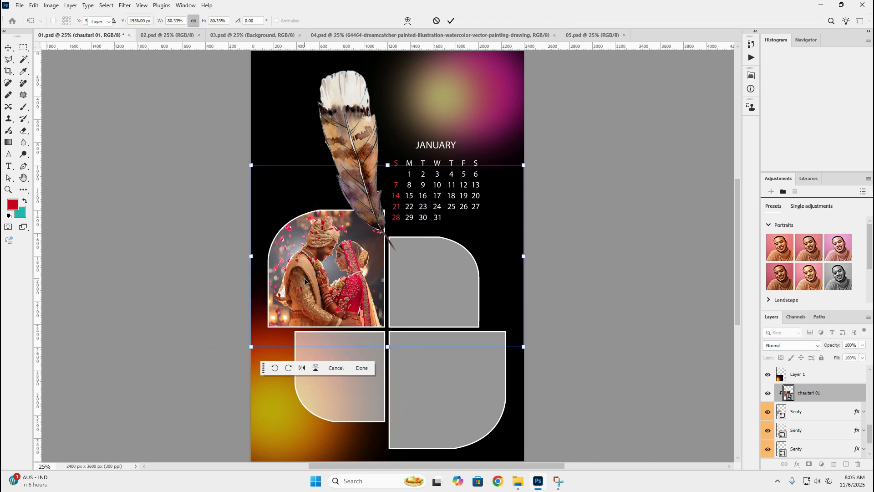
key(Return)
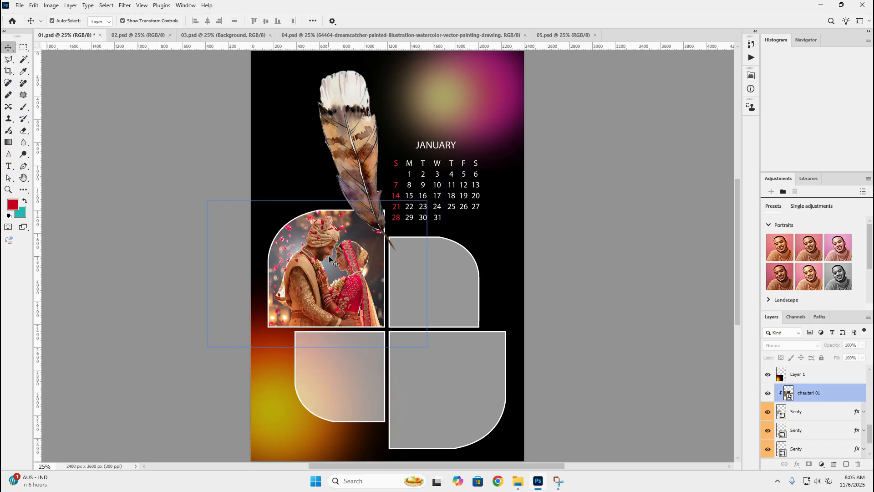
Open Chautari 02.jpg from the Photo folder as a separate document and copy the whole image
mouse_move(518, 481)
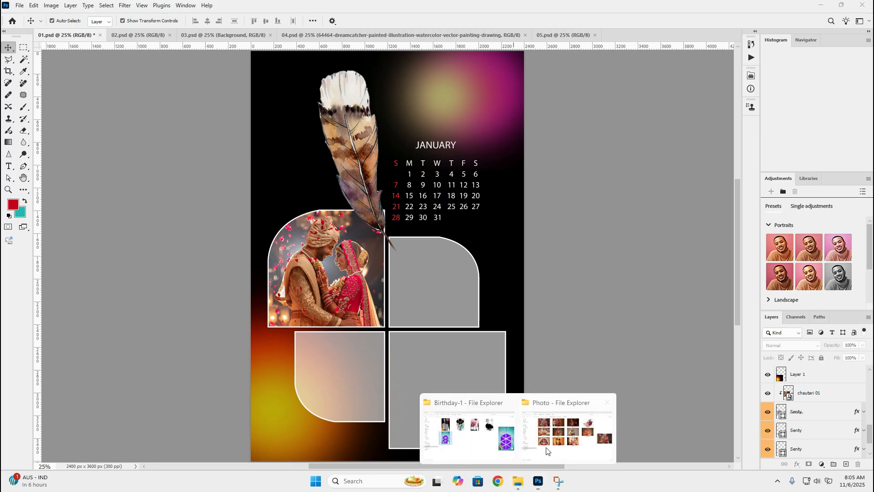
click(569, 409)
drag(354, 105, 664, 35)
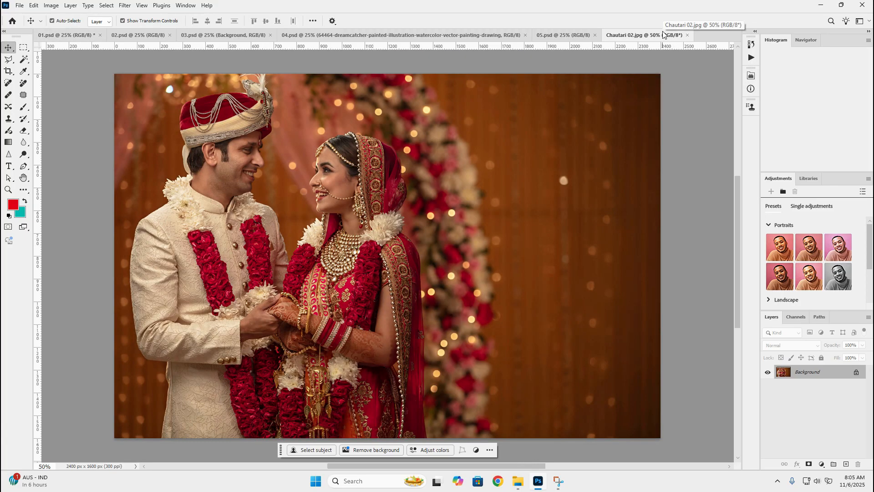
key(ctrl+a)
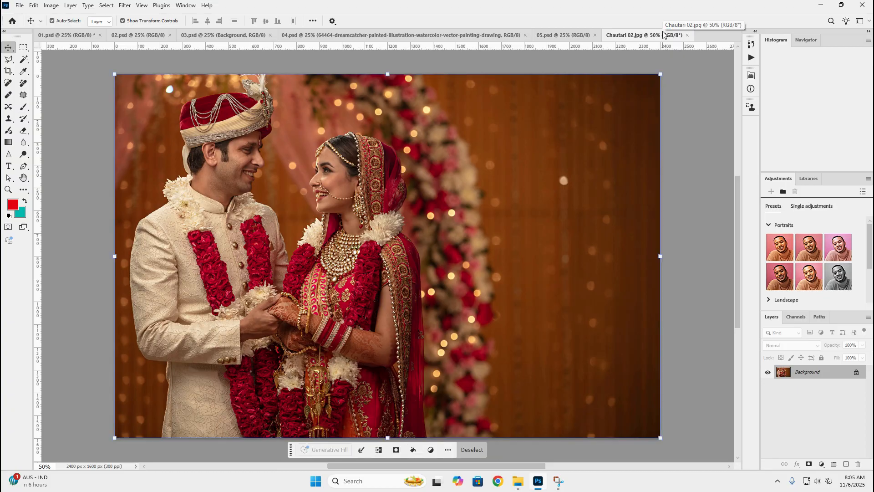
key(ctrl+c)
Paste the copied photo into 01.psd above the upper-right frame's layer and clip it to that frame
click(68, 37)
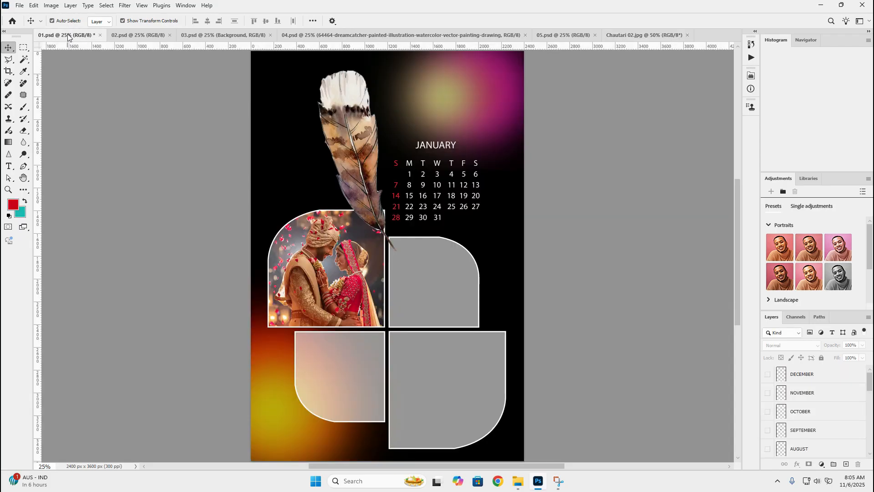
click(457, 279)
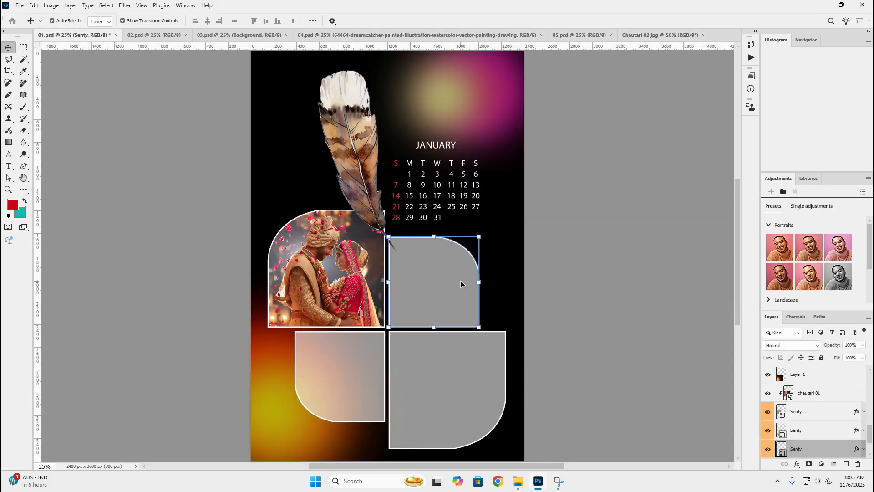
key(ctrl+v)
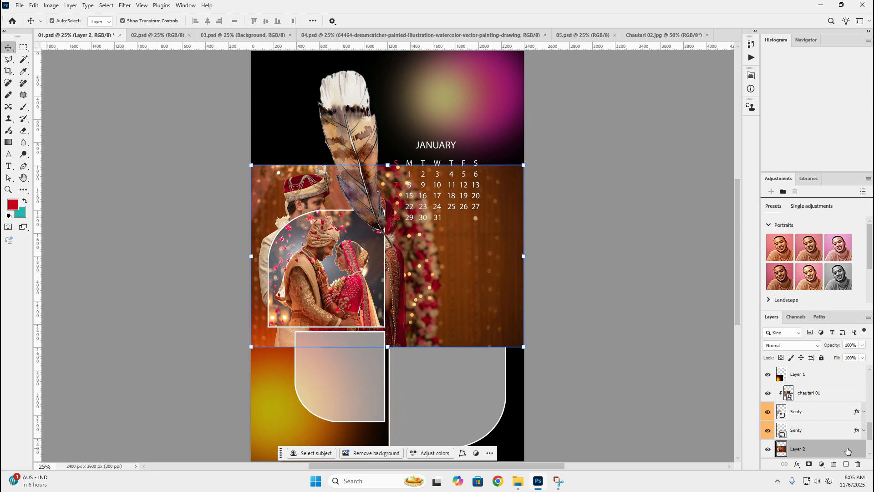
scroll(830, 427, down, 2)
scroll(819, 414, down, 1)
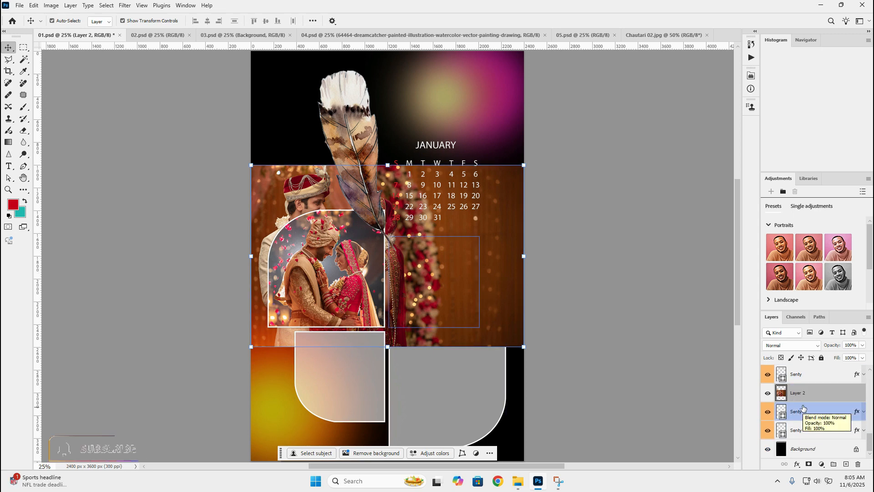
drag(802, 405, 800, 400)
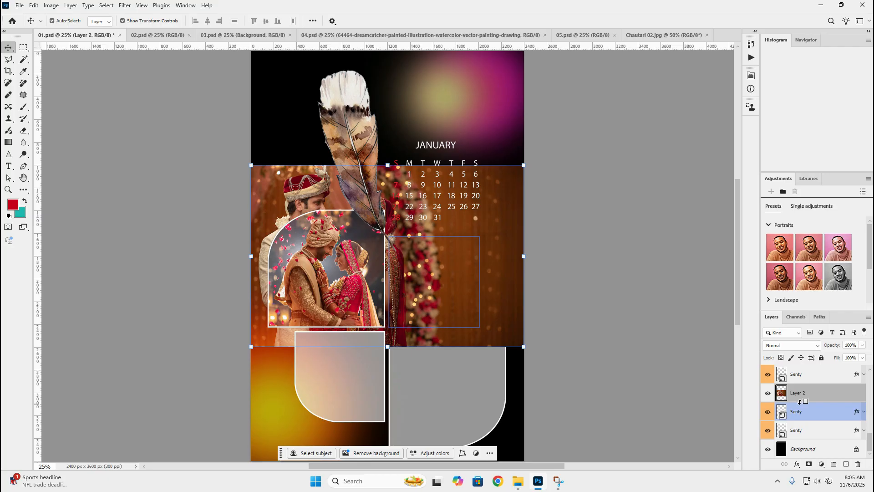
alt+click(800, 402)
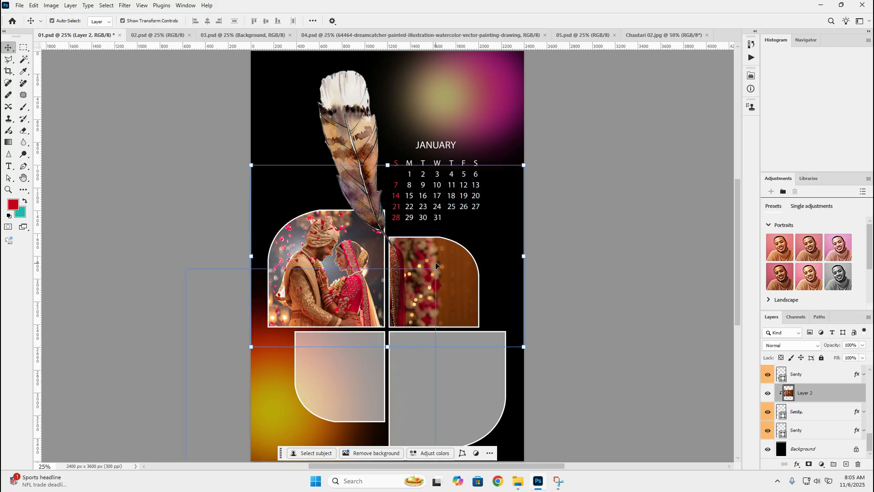
Scale the pasted photo to about 58% and position the couple inside the upper-right frame
drag(251, 256, 433, 303)
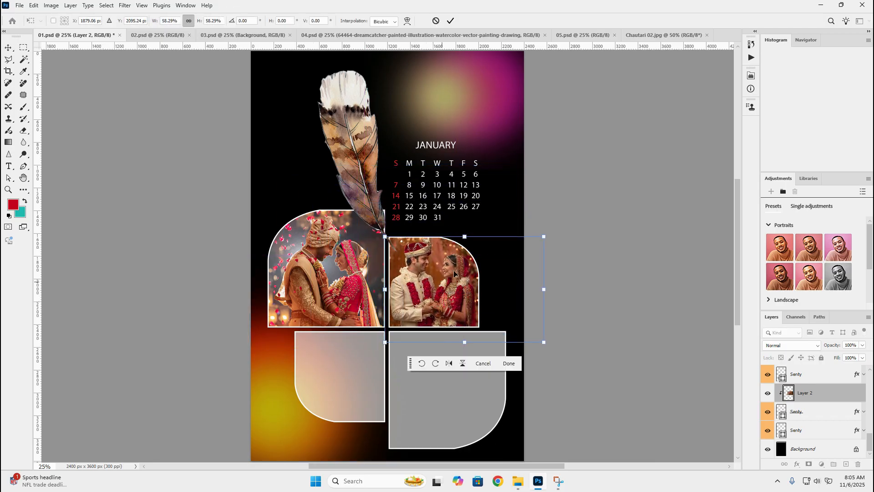
key(Return)
click(599, 271)
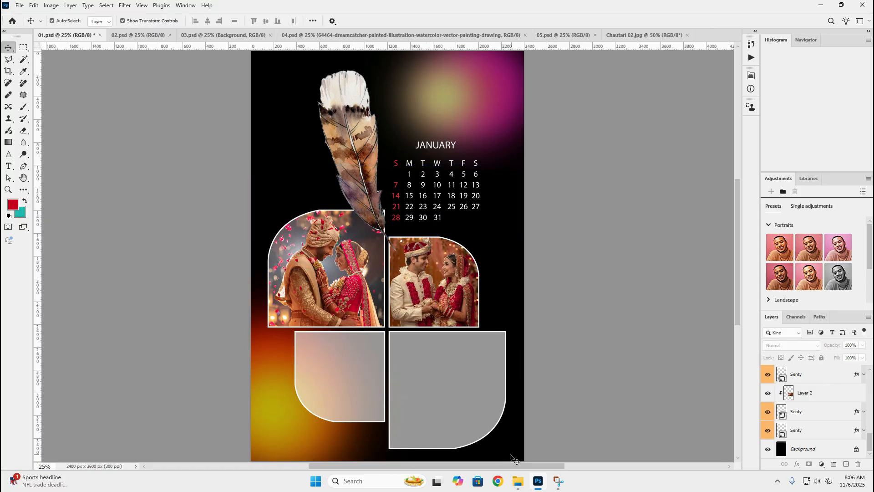
Place the Chautari05 photo above the lower-right frame's layer, move it over that frame and clip it to the shape
click(460, 365)
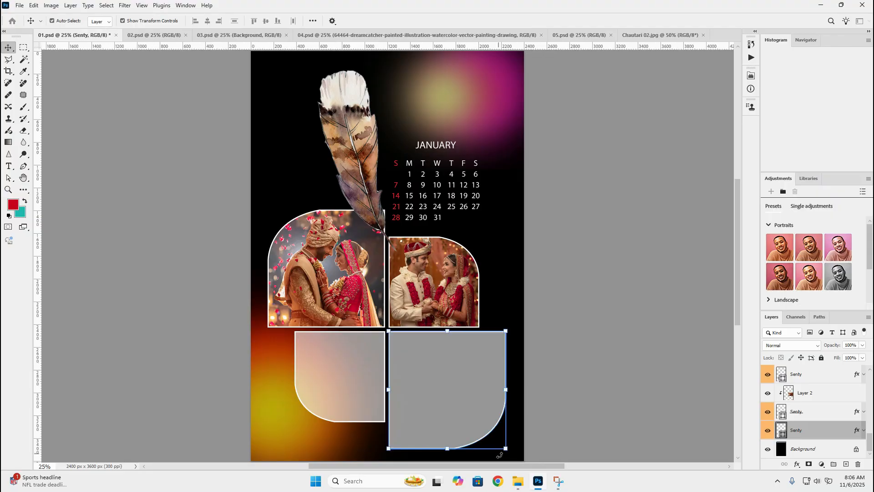
mouse_move(519, 481)
click(577, 448)
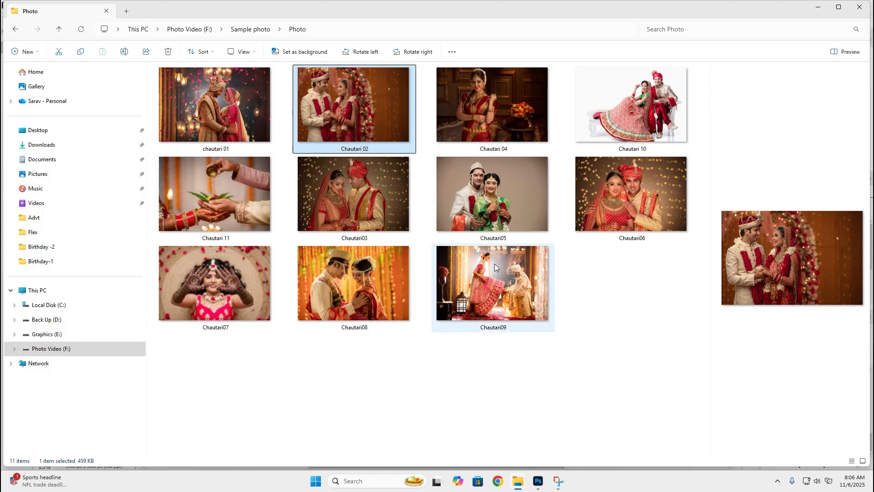
drag(473, 199, 474, 381)
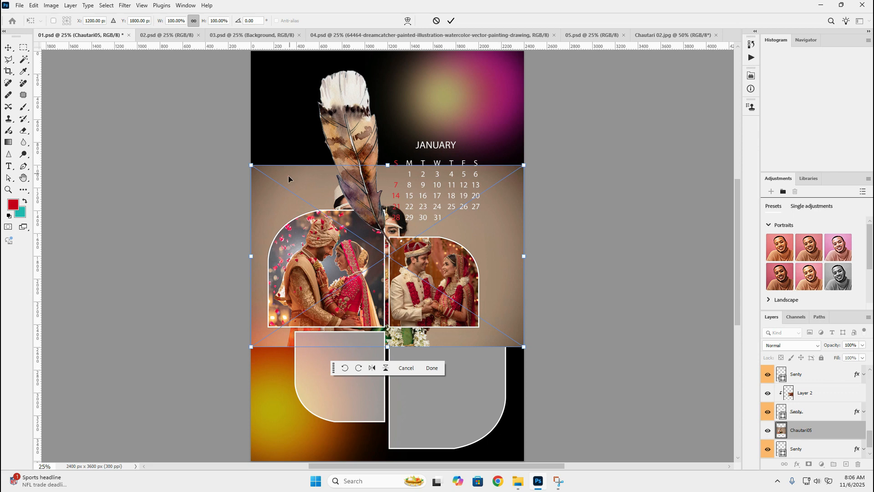
drag(306, 173, 381, 290)
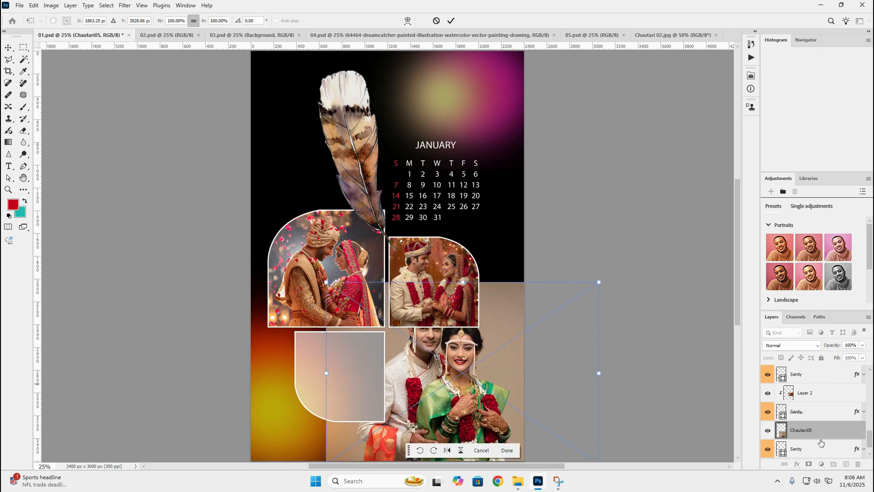
drag(818, 444, 818, 439)
alt+click(818, 438)
Scale the Chautari05 photo to about 67% so the couple fits inside the lower-right frame
drag(462, 282, 460, 331)
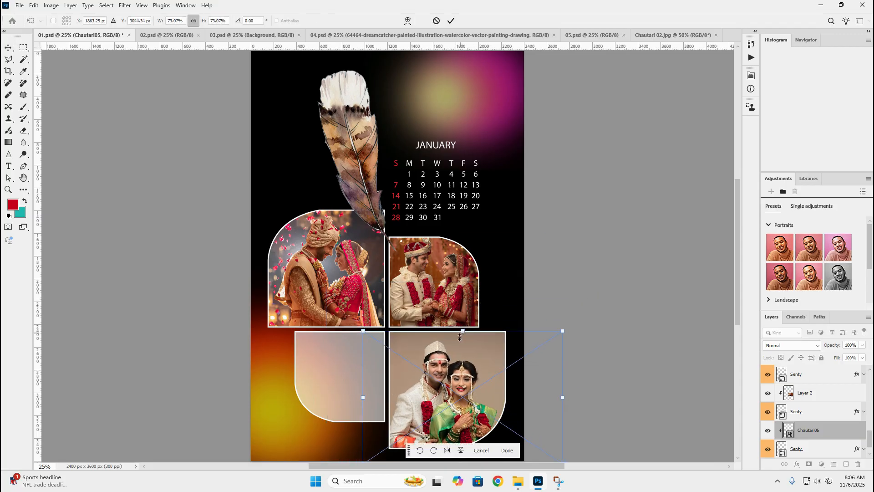
scroll(480, 409, down, 1)
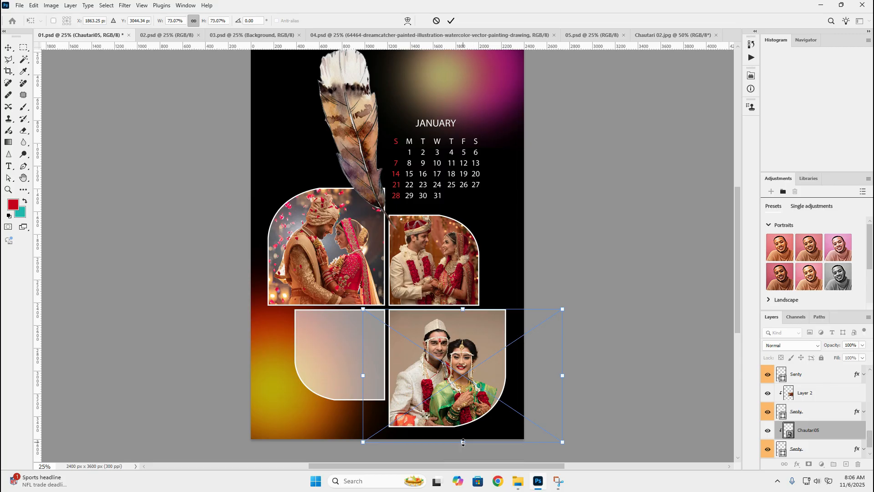
drag(463, 442, 462, 431)
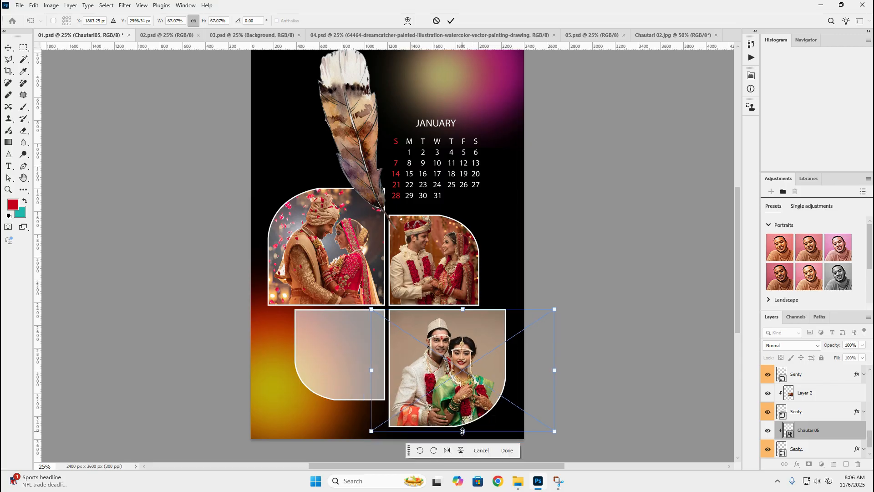
key(Return)
click(670, 376)
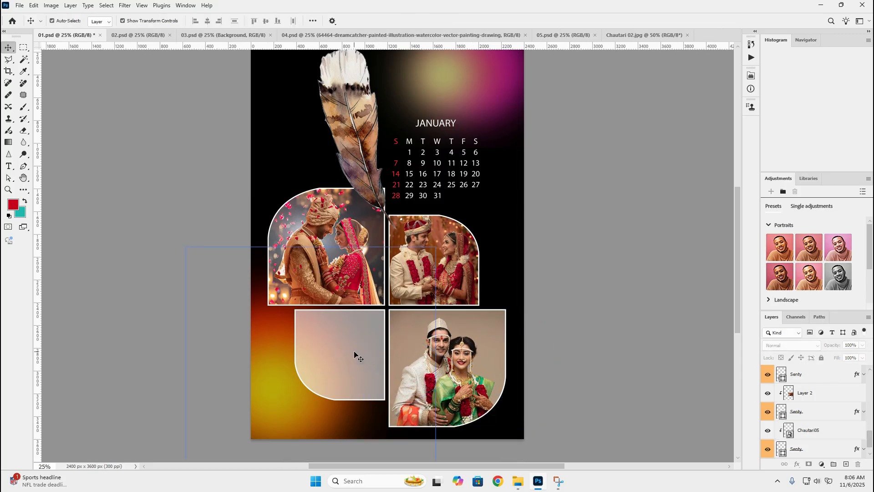
Place the Chautari07 photo from the Photo folder above the lower-left frame's layer and clip it to that frame
click(371, 330)
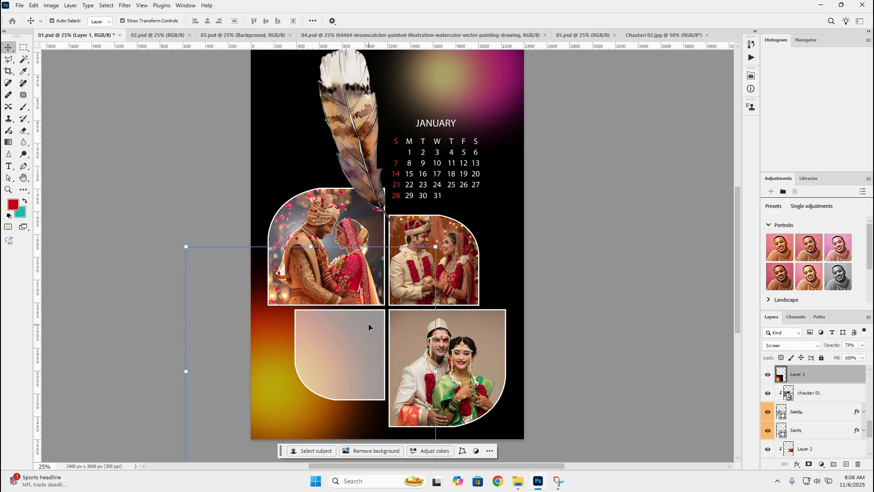
click(807, 394)
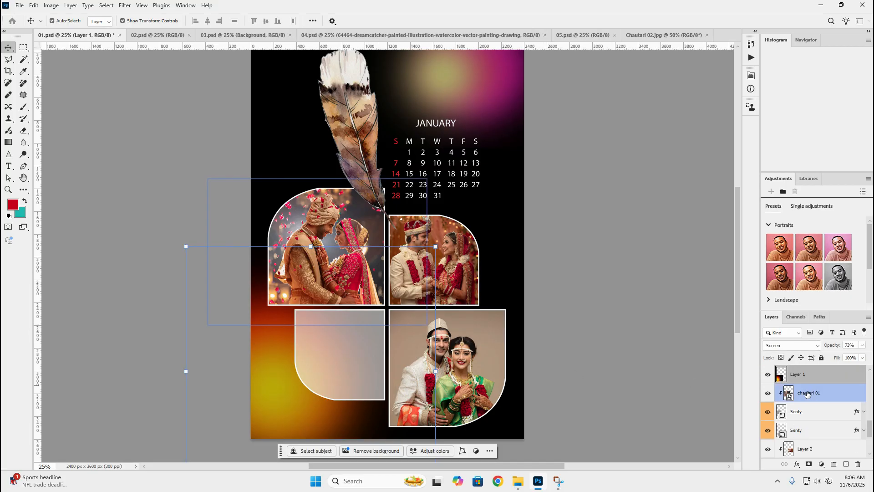
click(804, 417)
click(805, 431)
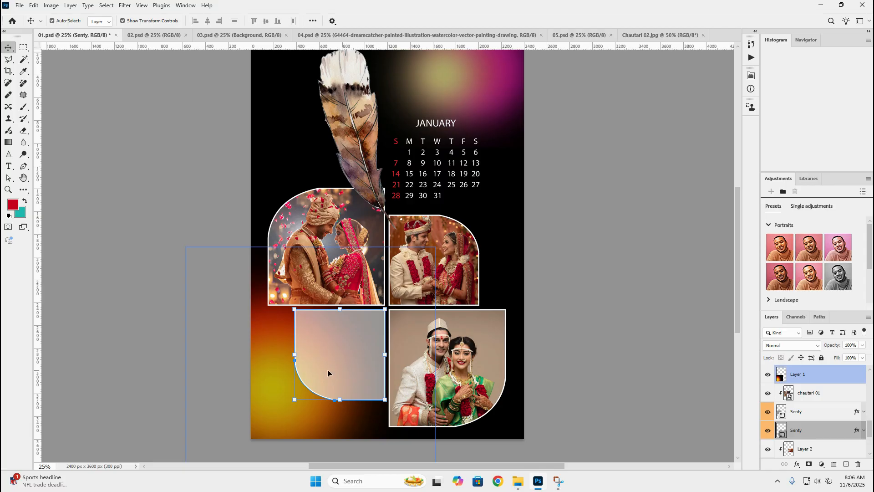
click(264, 402)
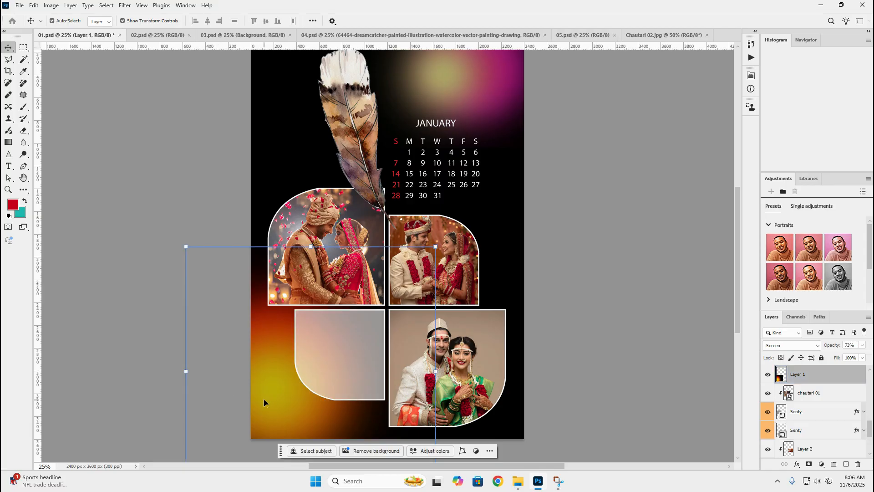
click(341, 390)
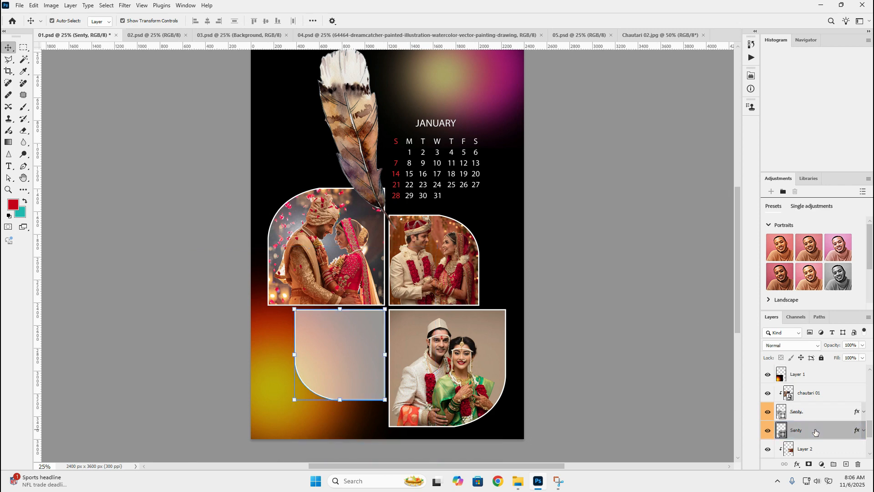
click(576, 437)
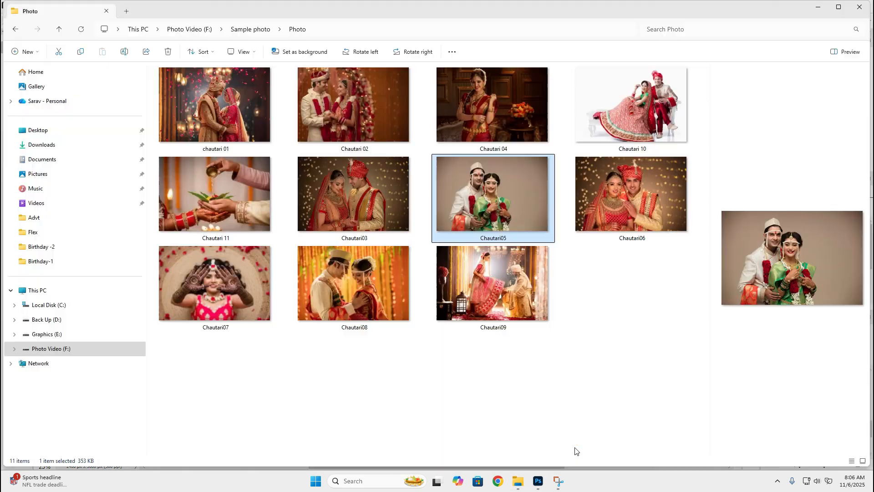
click(228, 295)
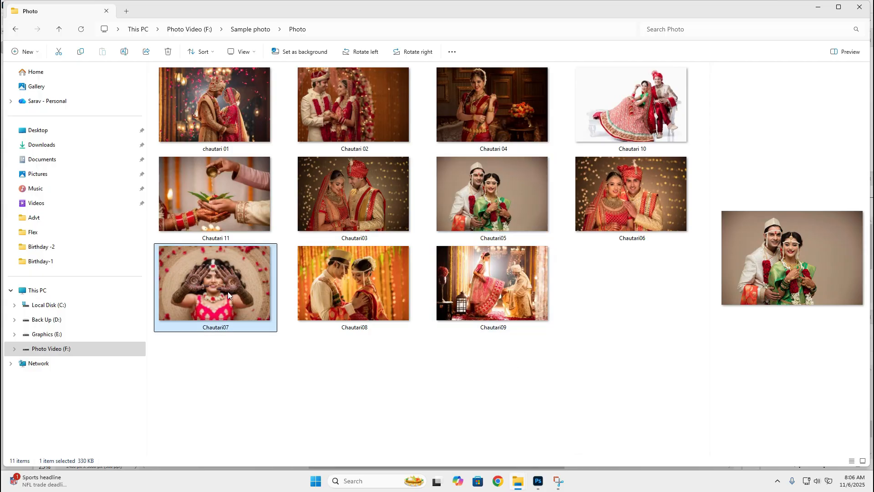
drag(228, 294, 332, 361)
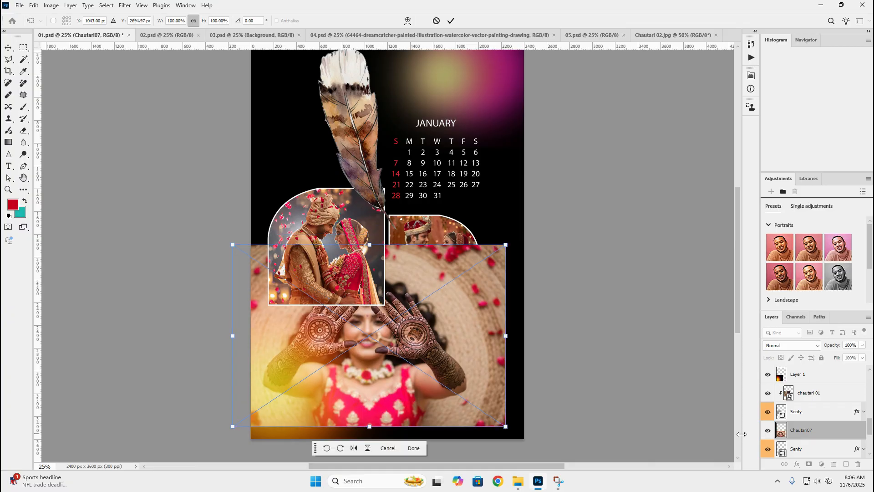
alt+click(815, 439)
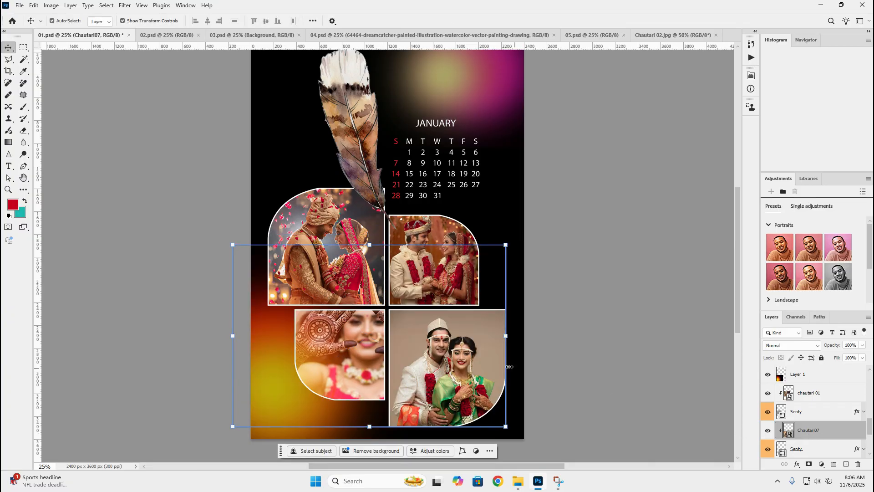
Scale the Chautari07 photo to about 52% and position the woman inside the lower-left frame
drag(508, 246, 430, 295)
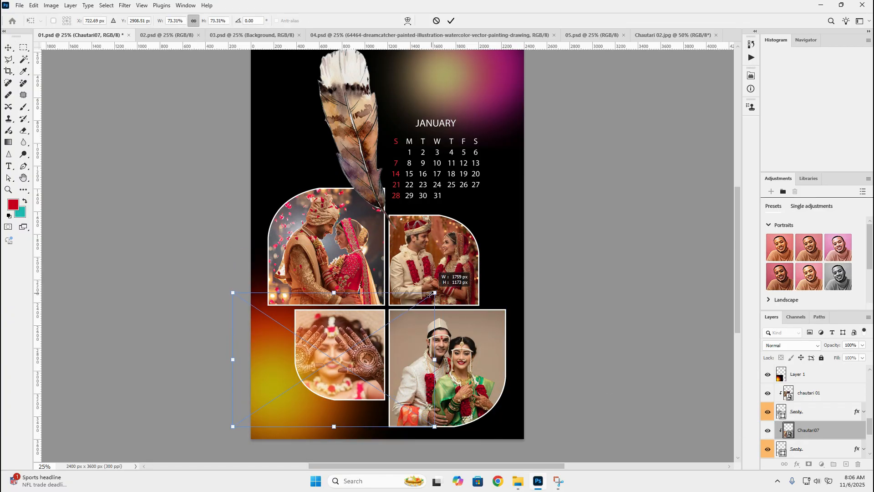
drag(233, 426, 276, 417)
mouse_move(277, 416)
mouse_down()
mouse_move(290, 417)
mouse_move(281, 422)
mouse_up()
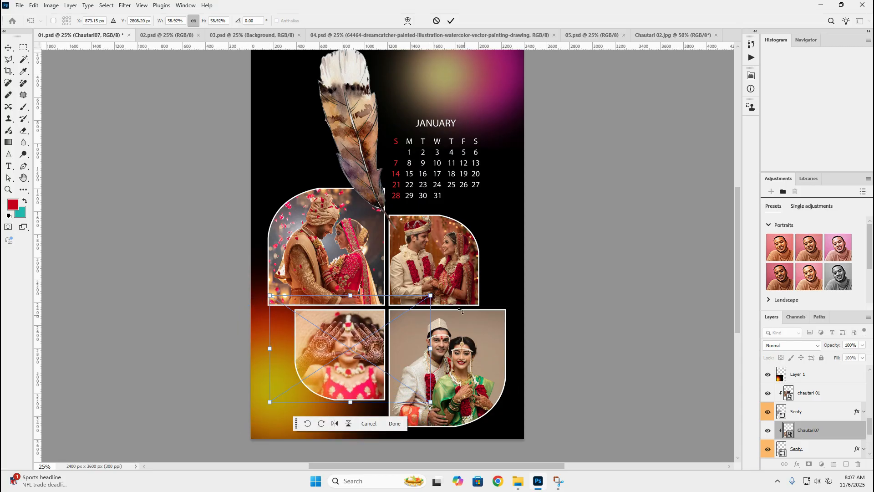
drag(430, 296, 412, 307)
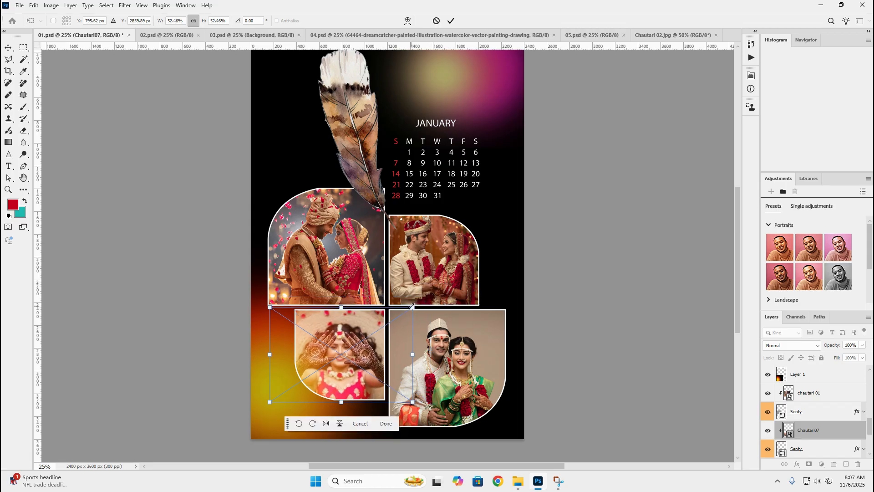
click(153, 313)
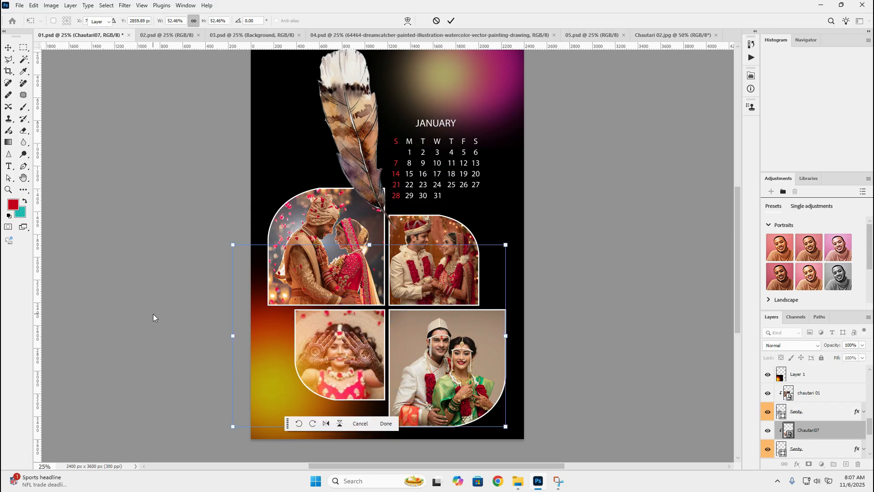
click(153, 314)
drag(151, 291, 146, 309)
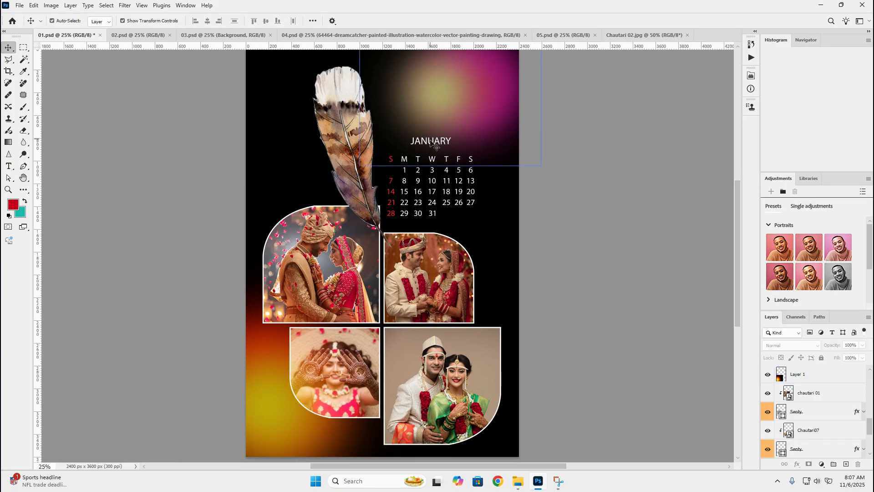
Check which layers in 01.psd hold the January calendar dates and the feather
click(409, 183)
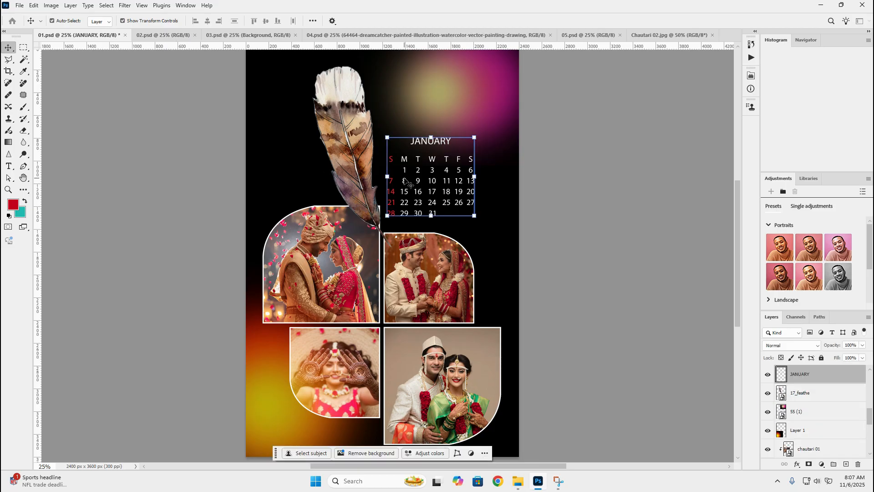
right_click(407, 180)
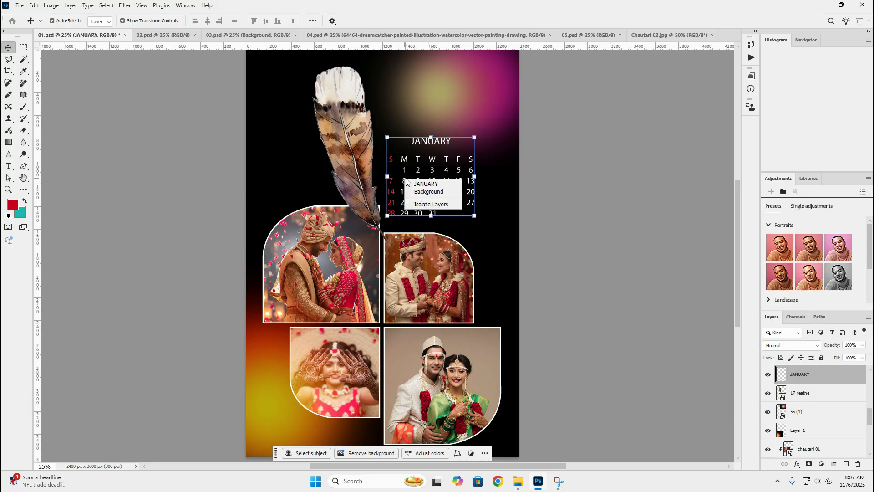
click(412, 183)
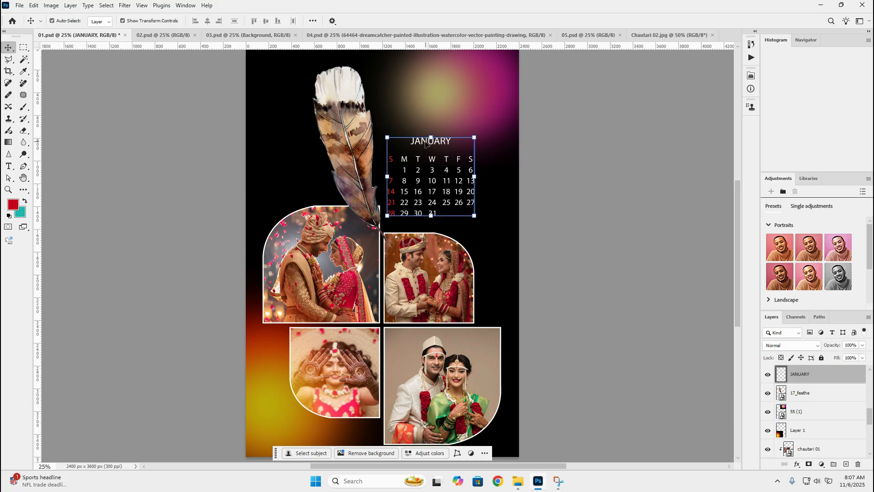
click(346, 173)
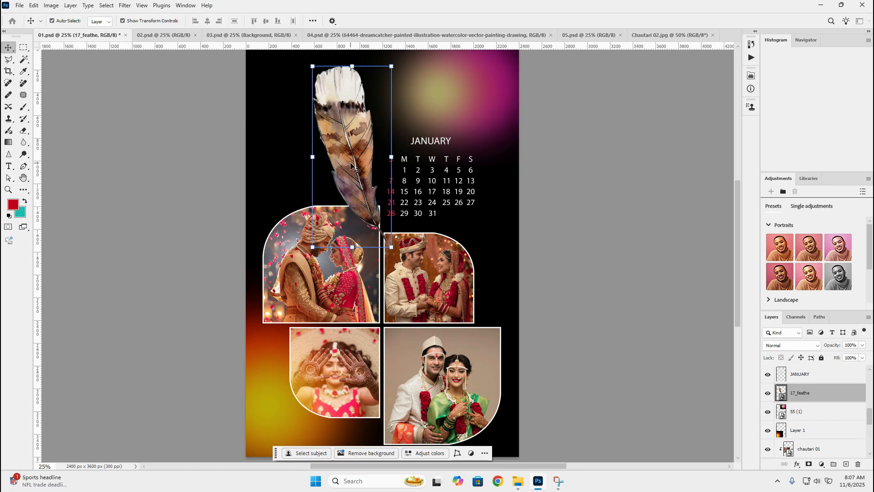
Switch to the 02.psd template and check which layer each circular photo frame belongs to
click(147, 36)
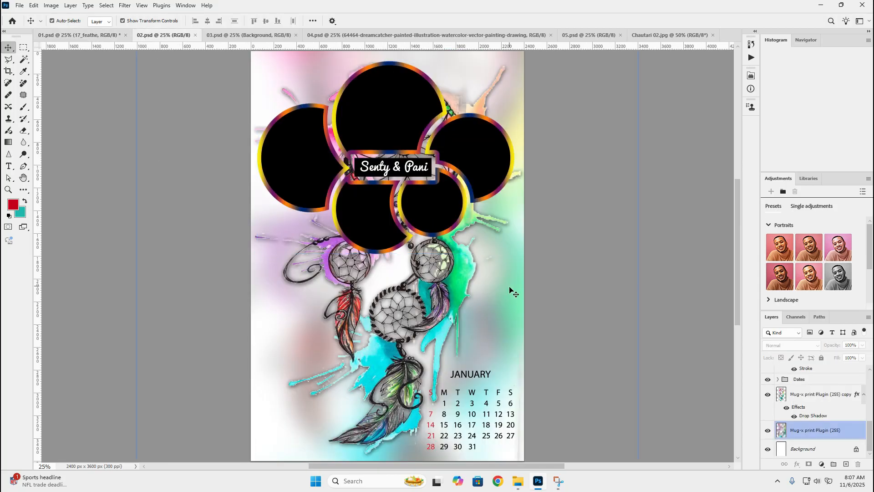
click(440, 136)
click(478, 146)
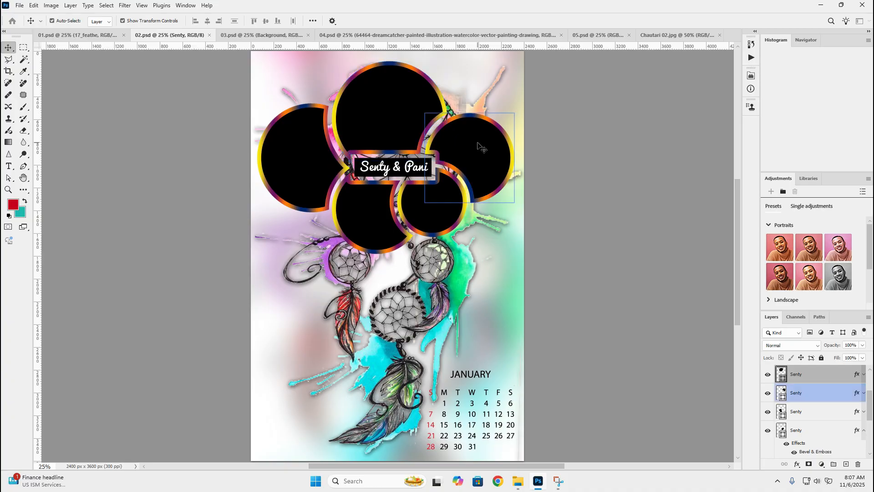
click(424, 219)
click(309, 164)
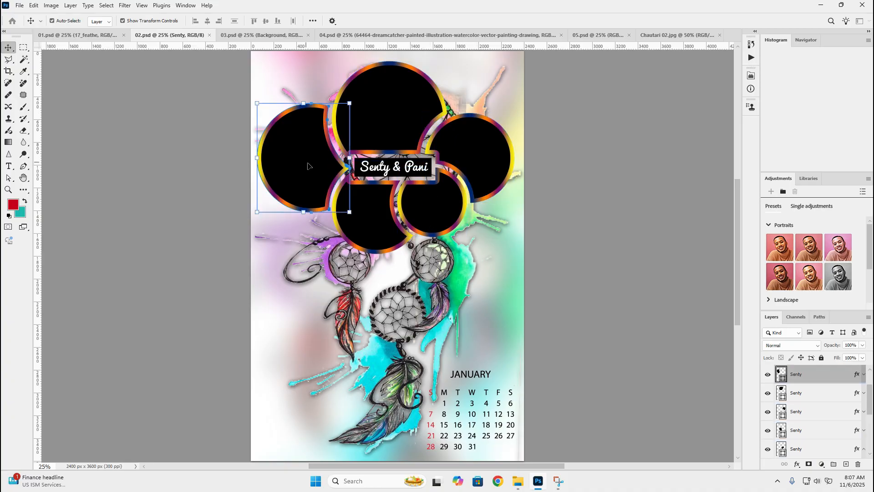
click(377, 235)
click(435, 225)
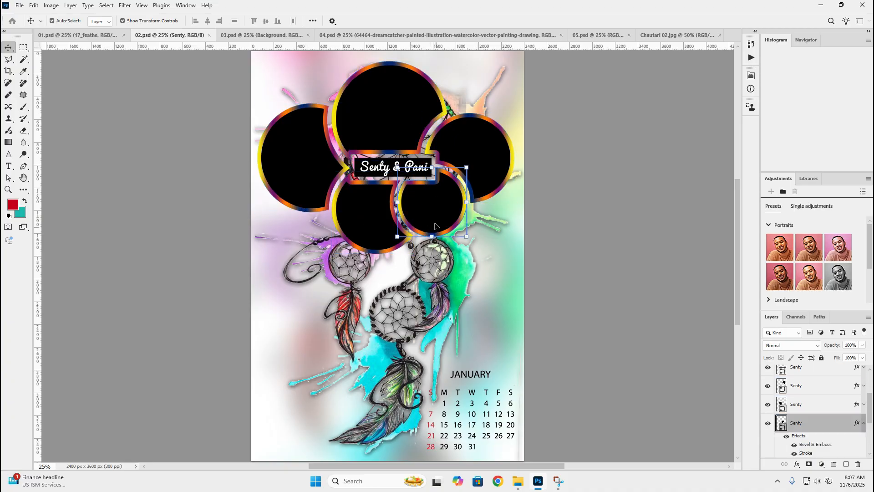
Place the Chautari 04 photo from the Photo folder above the large top circle's layer in 02.psd and clip it to that circle
click(381, 100)
mouse_move(518, 481)
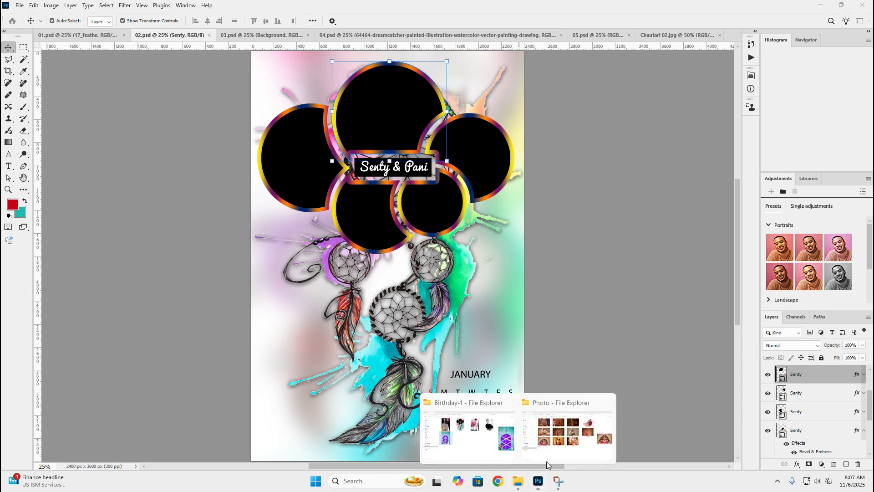
click(575, 430)
drag(500, 208, 642, 310)
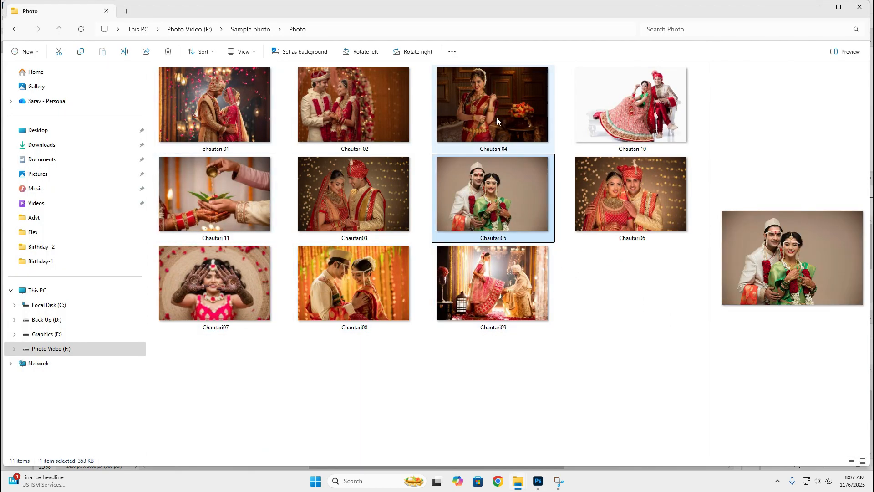
drag(477, 120, 401, 93)
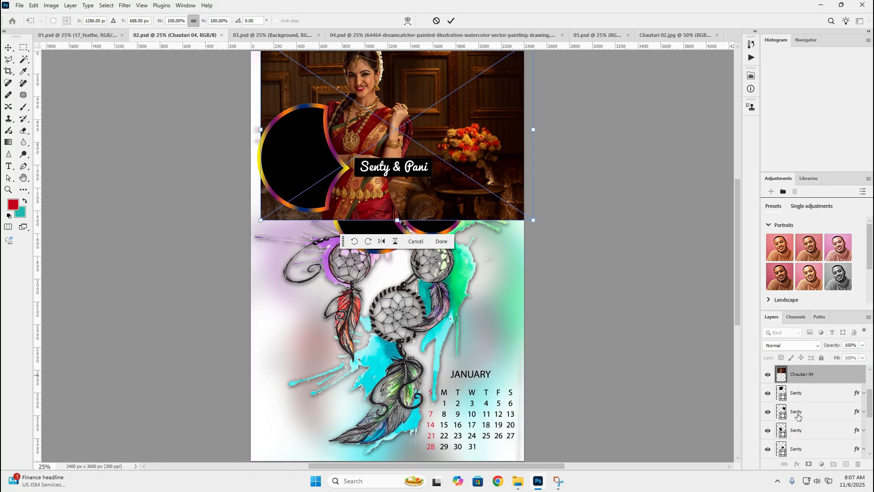
alt+click(803, 380)
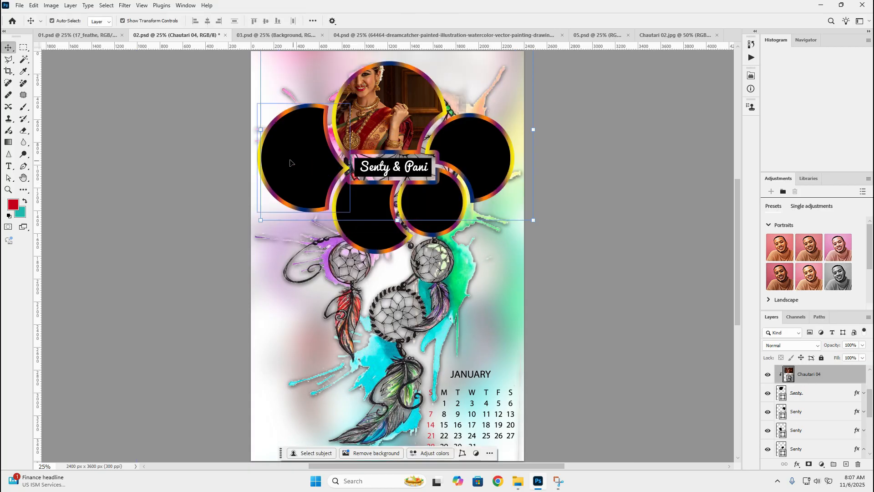
Scale the Chautari 04 photo to about 55%, centre the woman inside the top circle and keep the photo level
drag(260, 129, 324, 128)
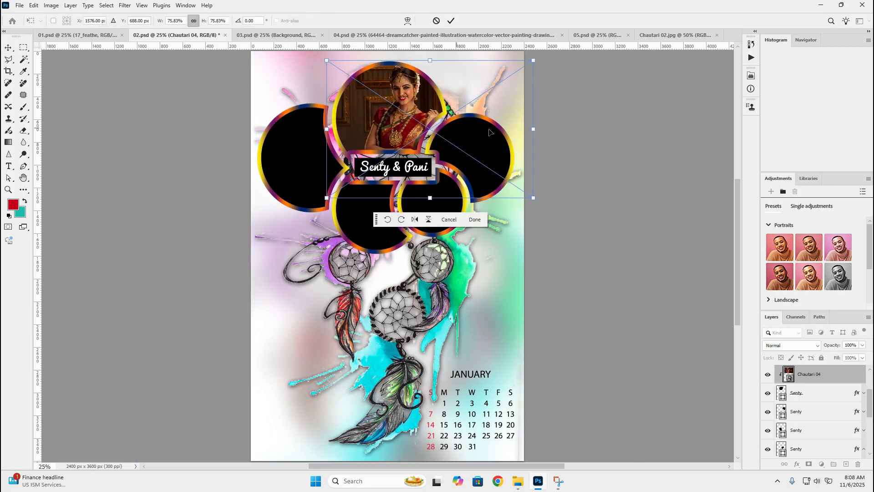
drag(533, 129, 476, 129)
drag(417, 117, 423, 98)
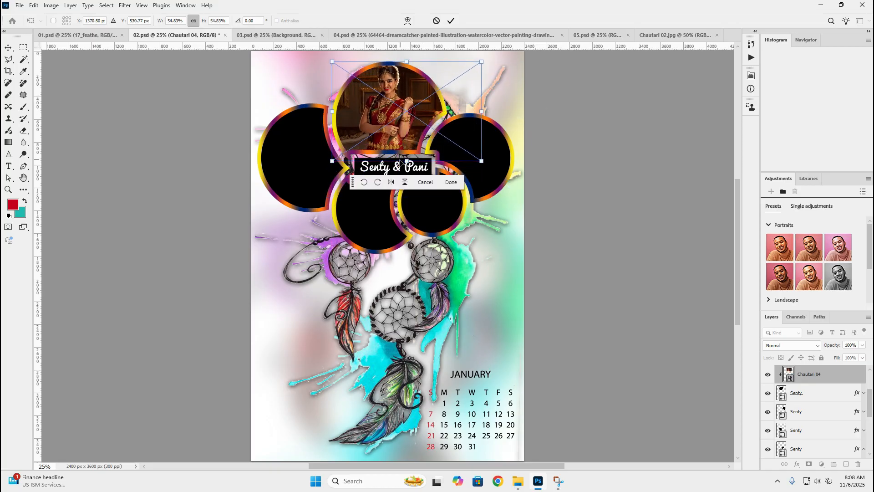
drag(400, 168, 402, 168)
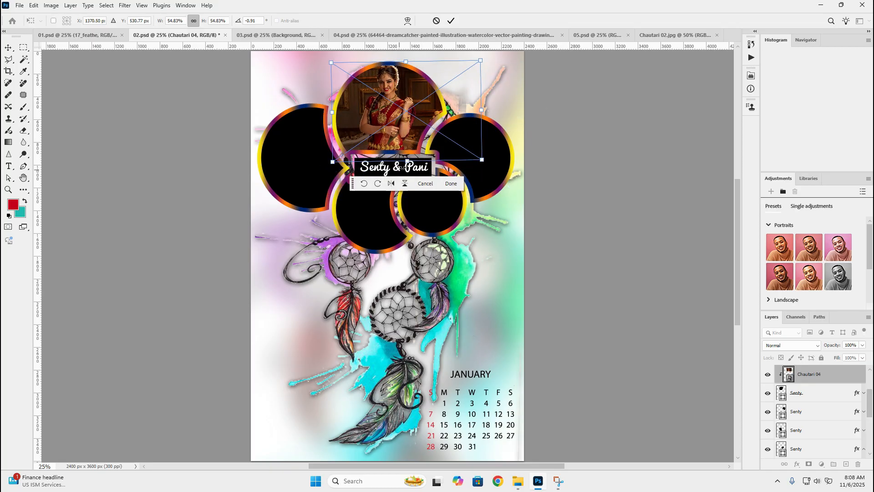
drag(493, 59, 492, 61)
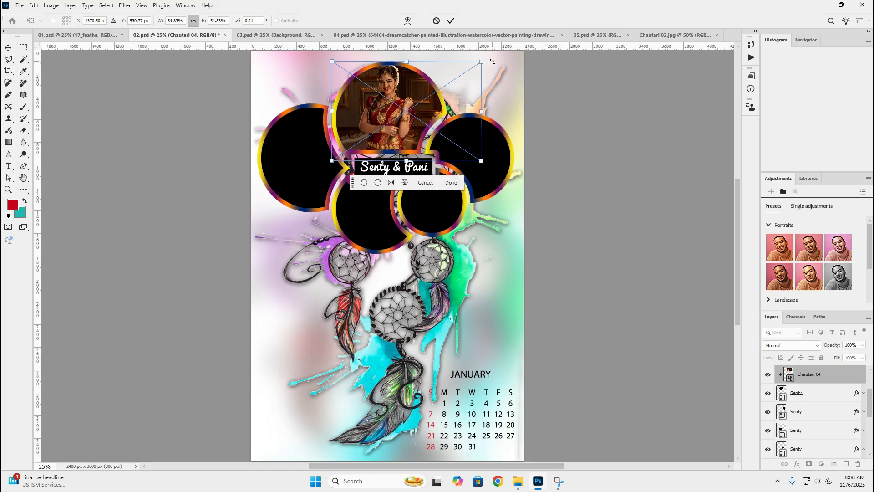
key(Return)
click(576, 175)
Commit the Chautari 04 photo's transform and check which layers the small upper-right circle and the large left circle in 02.psd belong to
click(449, 201)
click(476, 157)
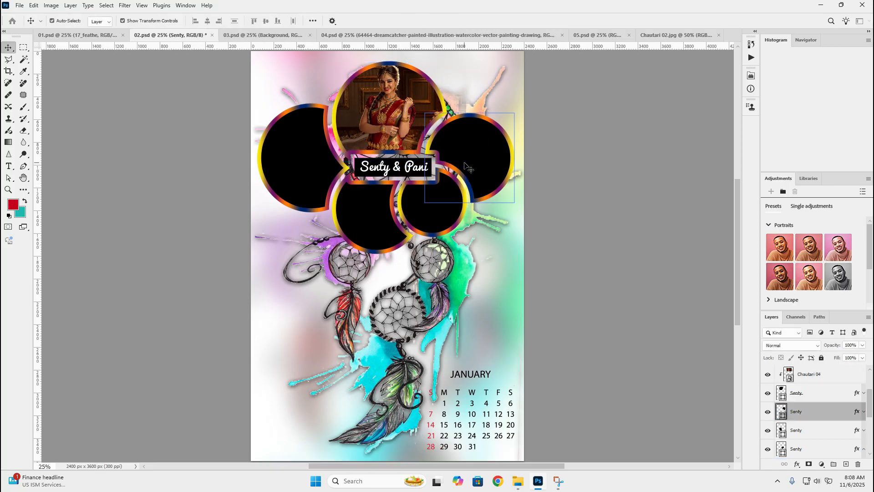
click(287, 148)
Try to edit the couple's name text in 02.psd, decline replacing the Pacifico font, and check which layer holds the January dates
click(386, 168)
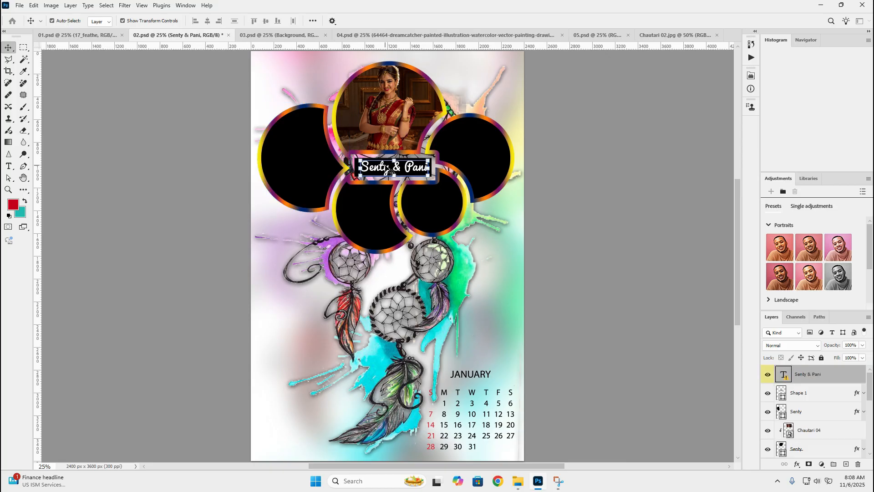
click(384, 169)
double_click(386, 169)
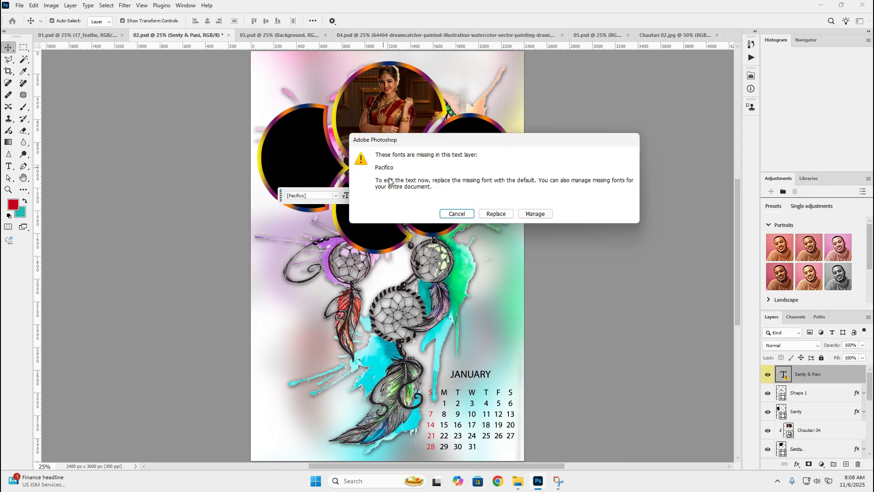
click(455, 214)
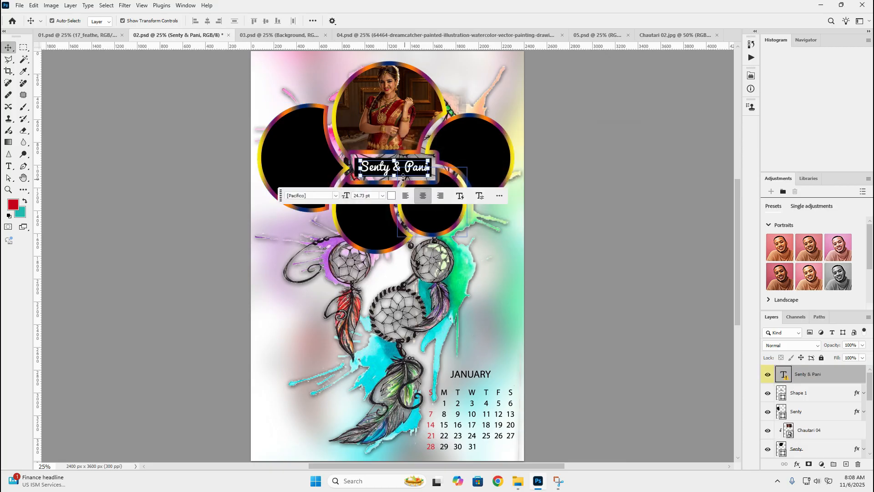
click(595, 210)
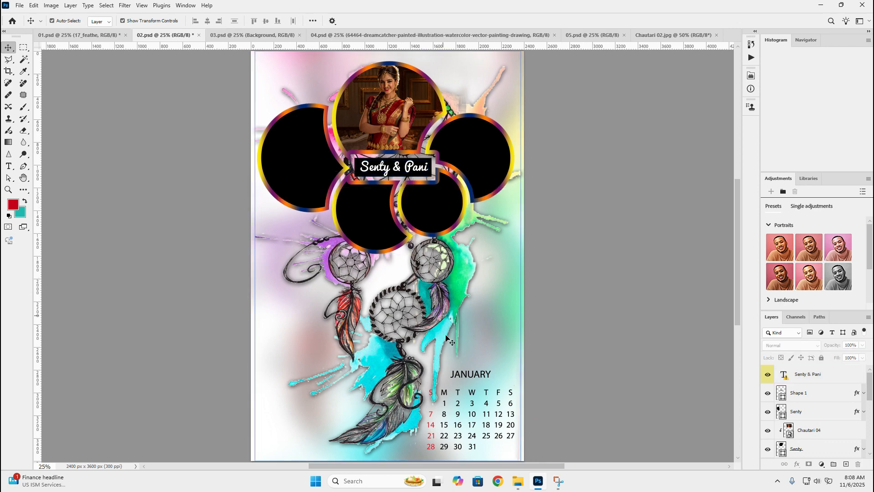
click(470, 394)
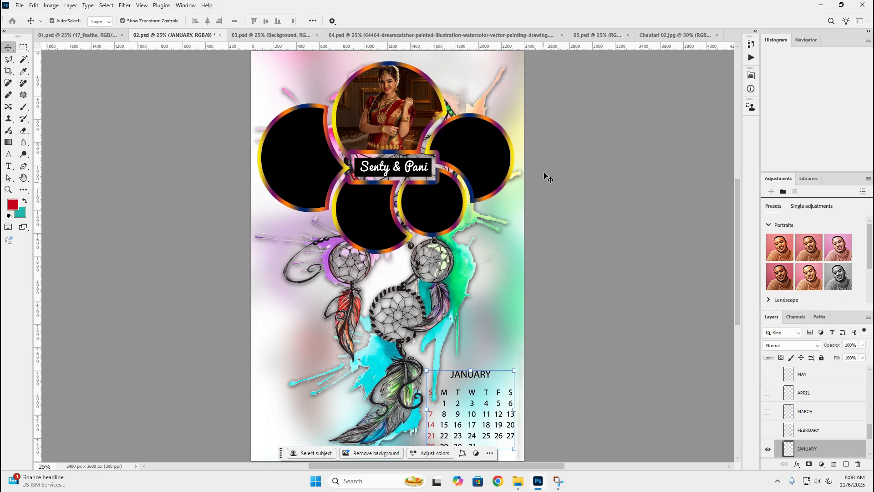
Switch to the 03.psd template and check which layers hold the hexagon frames, balloons, paper heart and the heart date marker
click(281, 35)
click(496, 191)
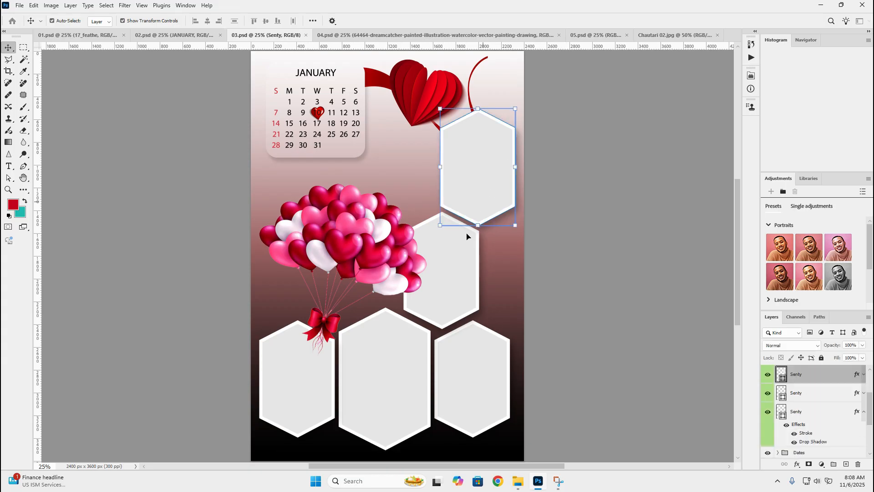
click(449, 284)
click(383, 383)
click(304, 373)
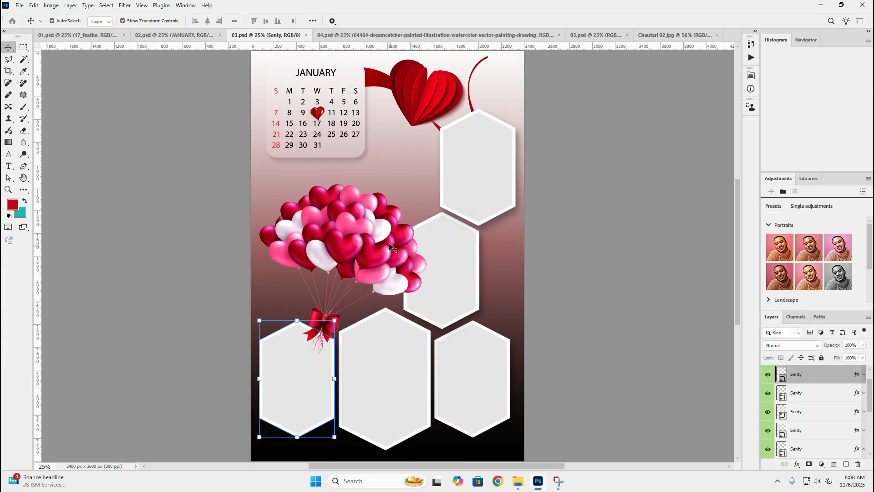
click(335, 248)
click(415, 91)
click(317, 114)
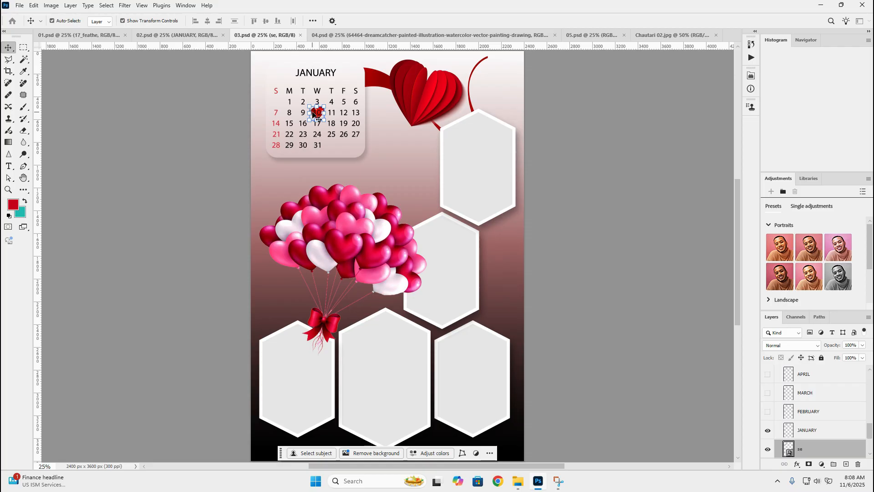
Place the Chautari03 photo from the Photo folder above the large bottom-centre hexagon's layer in 03.psd and clip it to that hexagon
click(373, 387)
click(481, 381)
click(395, 386)
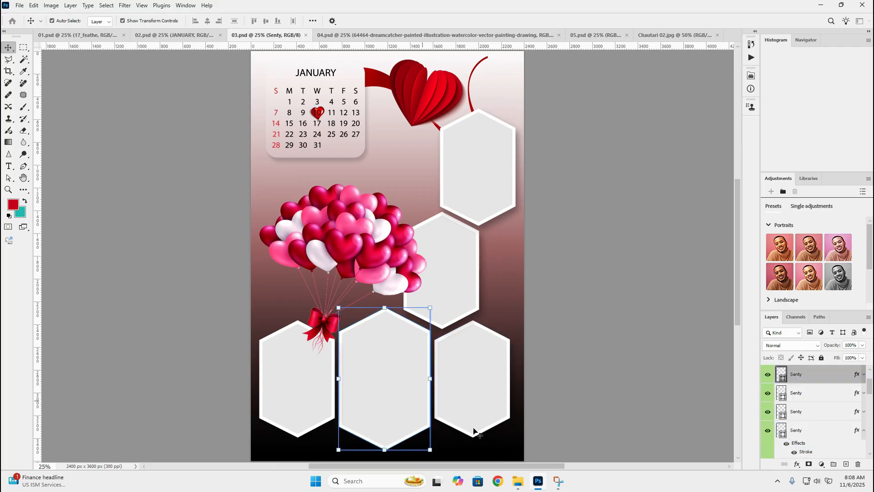
click(521, 484)
mouse_move(518, 482)
click(579, 439)
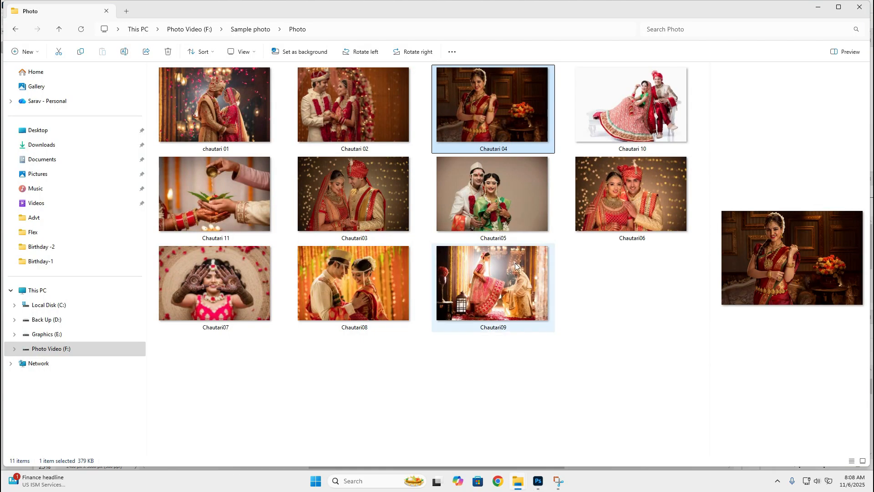
drag(352, 211, 421, 394)
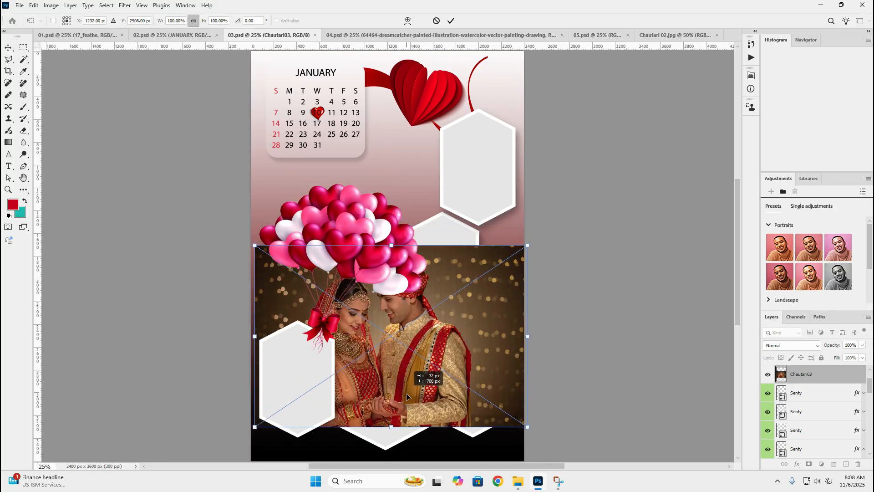
alt+click(820, 382)
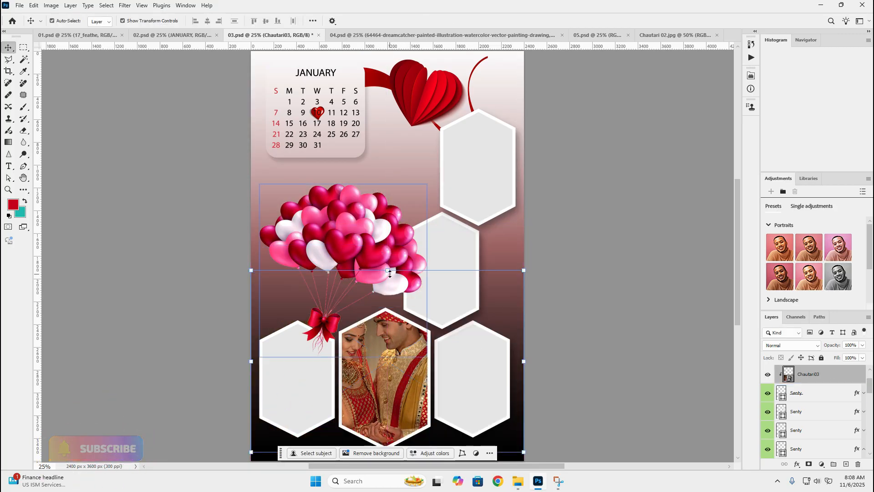
Scale the Chautari03 photo to about 80% so that the couple's heads fit inside the bottom-centre hexagon
drag(387, 271, 387, 308)
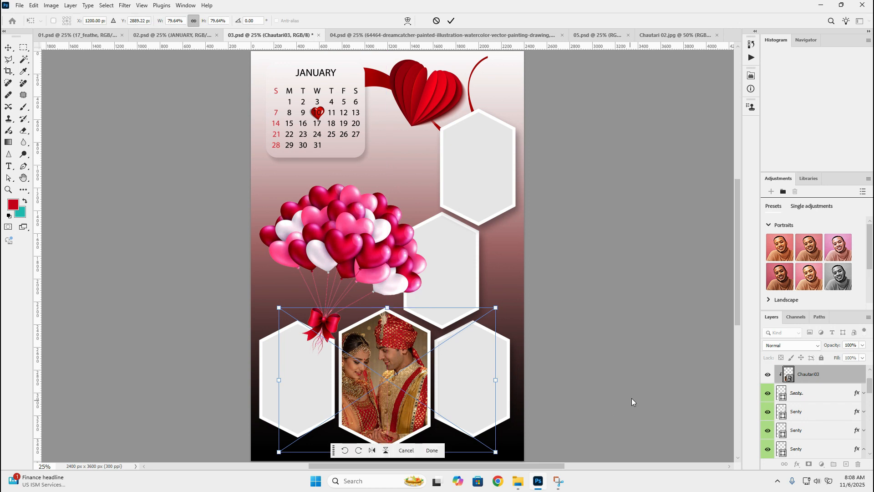
key(Return)
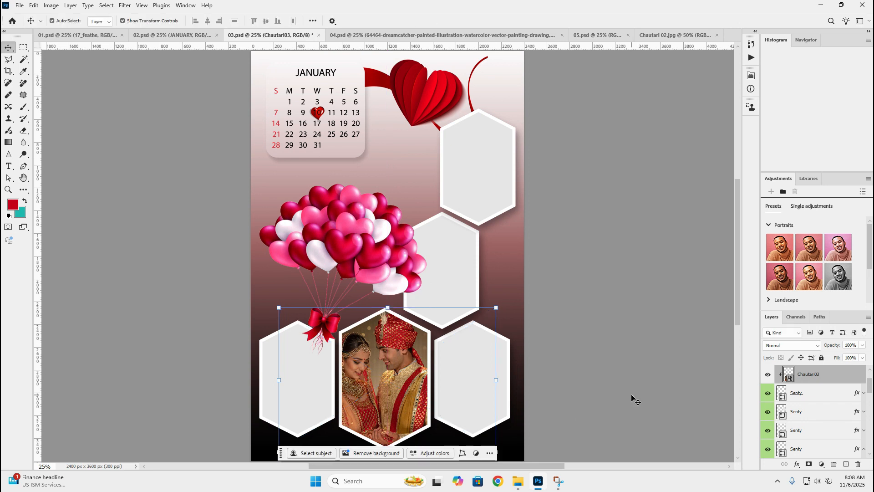
click(606, 391)
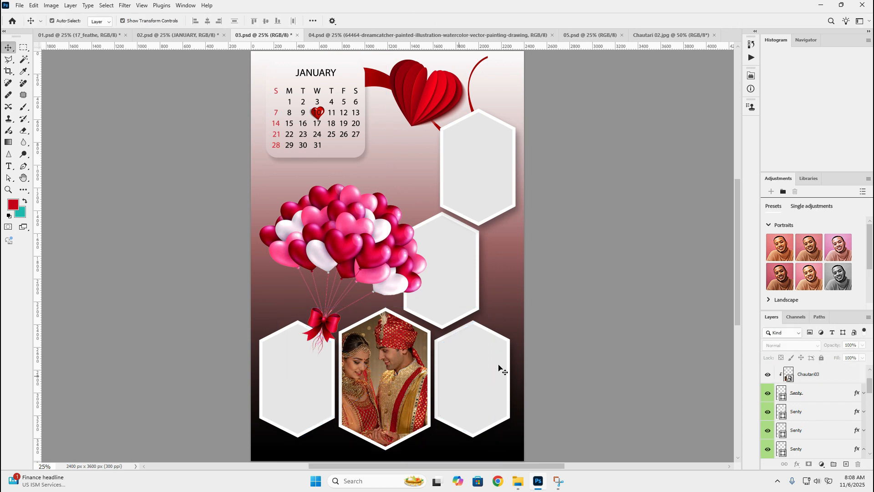
Switch to 04.psd, place the chautari 01 photo above the black splash shape's layer and clip it to that shape
click(367, 37)
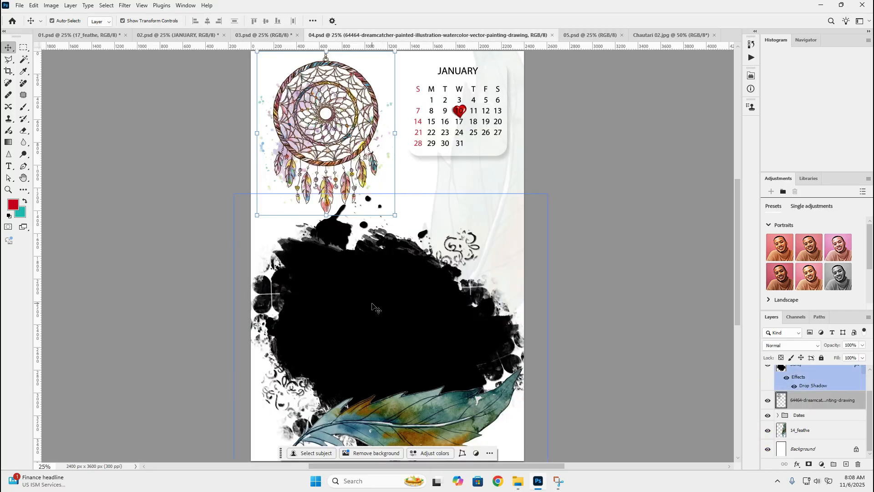
click(390, 319)
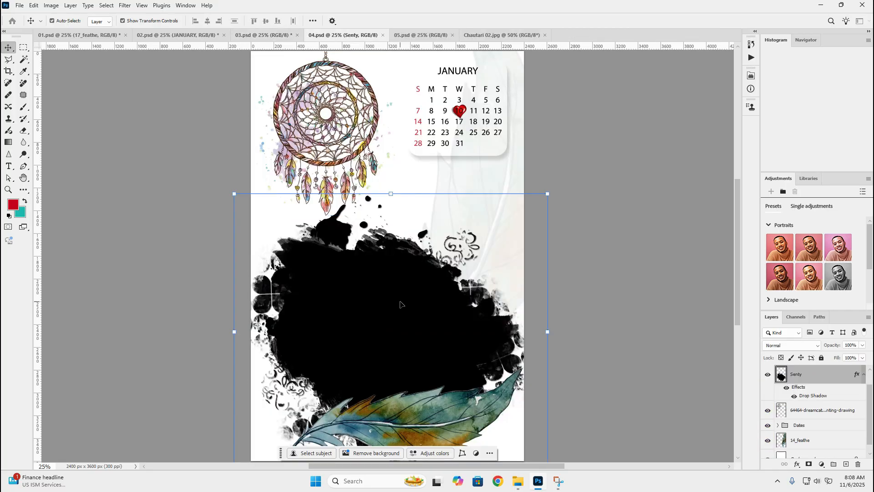
mouse_move(517, 480)
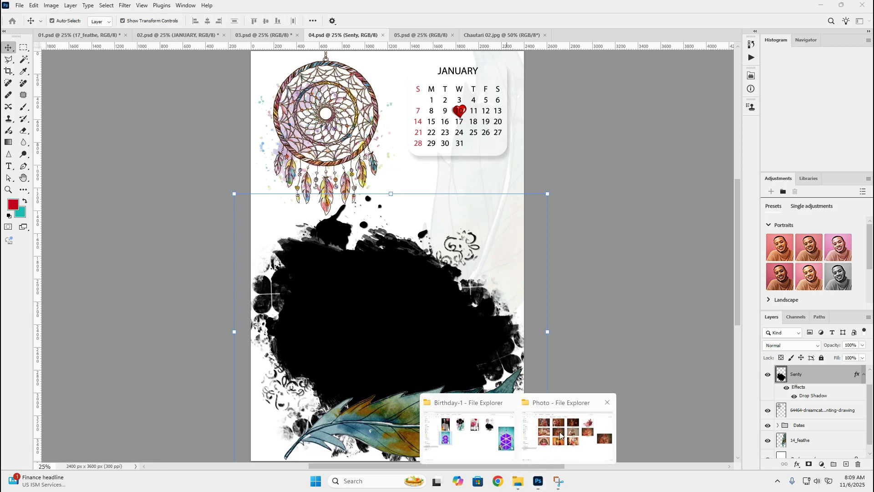
click(559, 431)
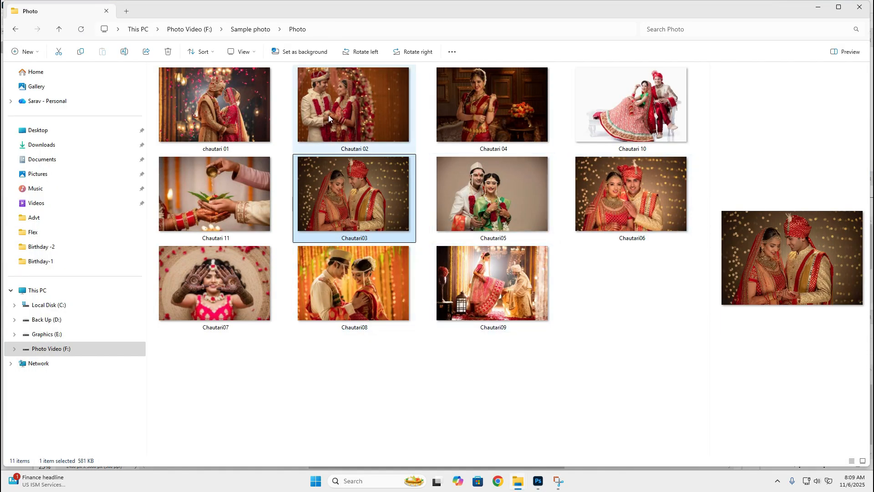
drag(219, 107, 423, 352)
drag(430, 312, 434, 359)
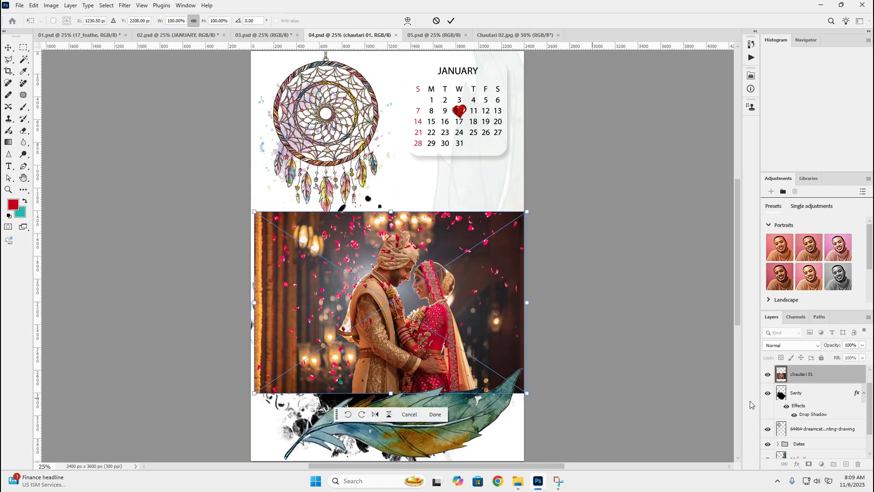
alt+click(800, 381)
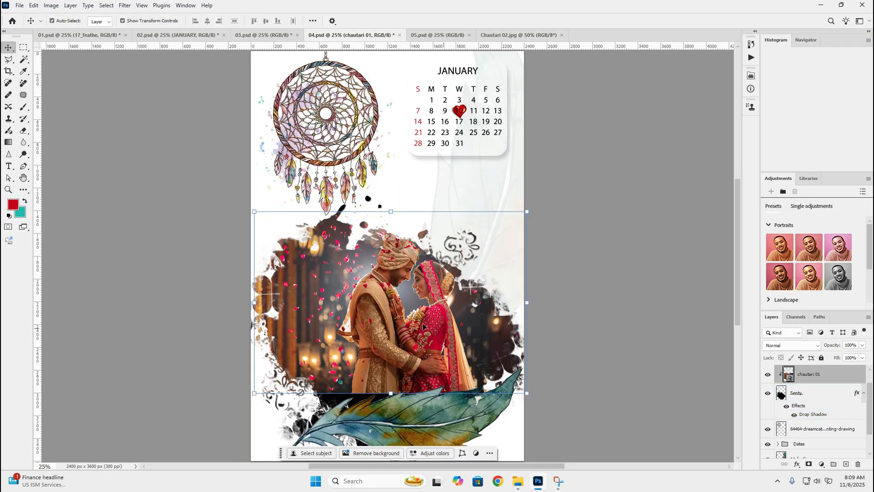
Scale the chautari 01 photo to about 130% and position it so the couple fills the splash shape above the feather
drag(391, 333, 390, 371)
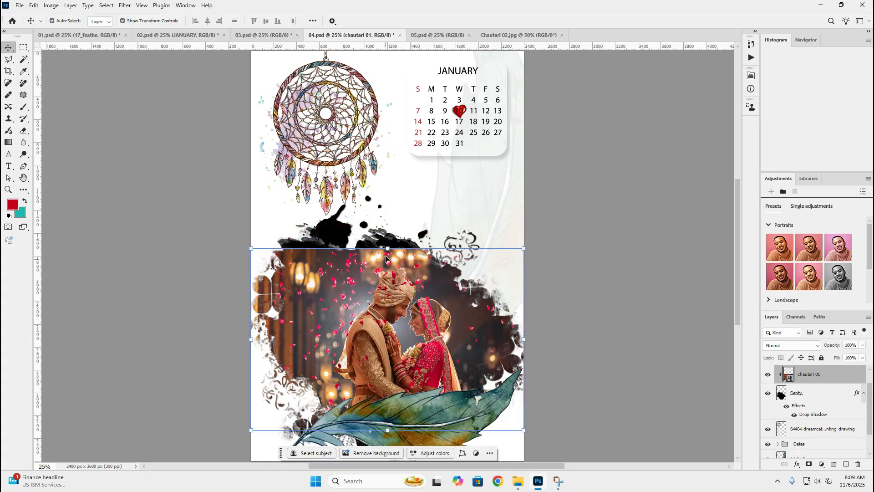
drag(387, 251, 394, 194)
drag(390, 299, 388, 308)
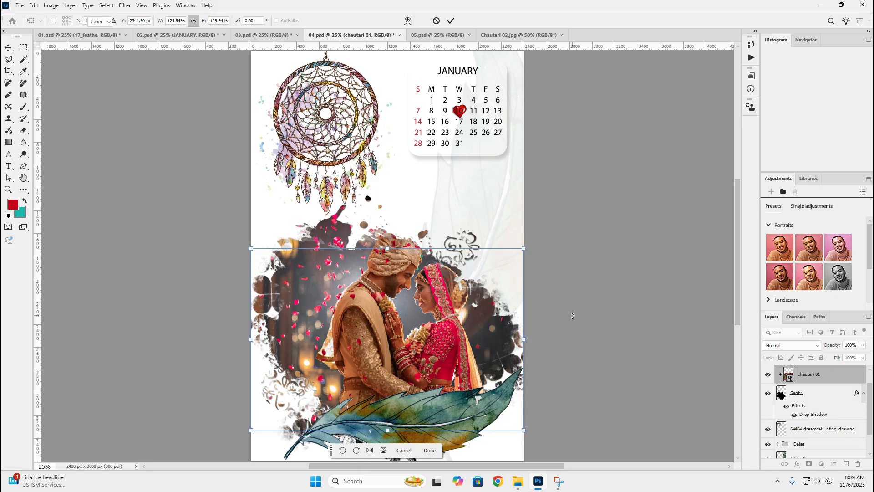
click(451, 20)
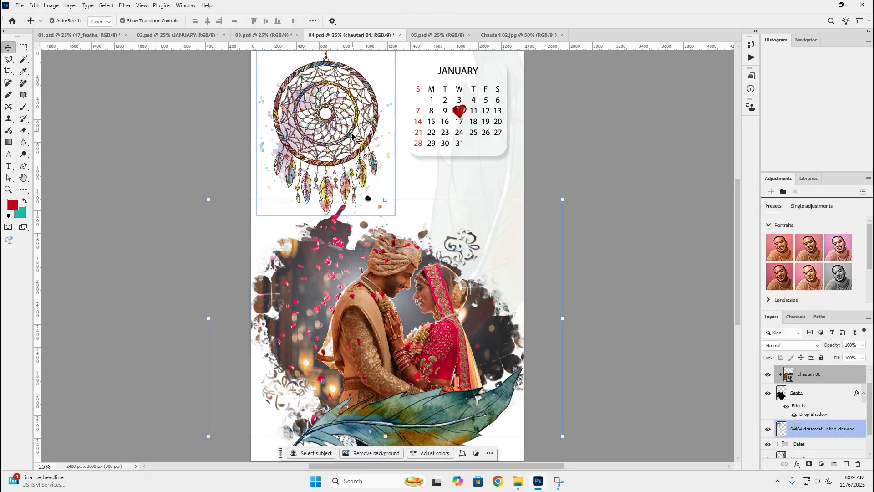
Switch to the 05.psd template and check which layers hold the triangle frames, dreamcatcher, hanging feather and cartoon couple
click(448, 35)
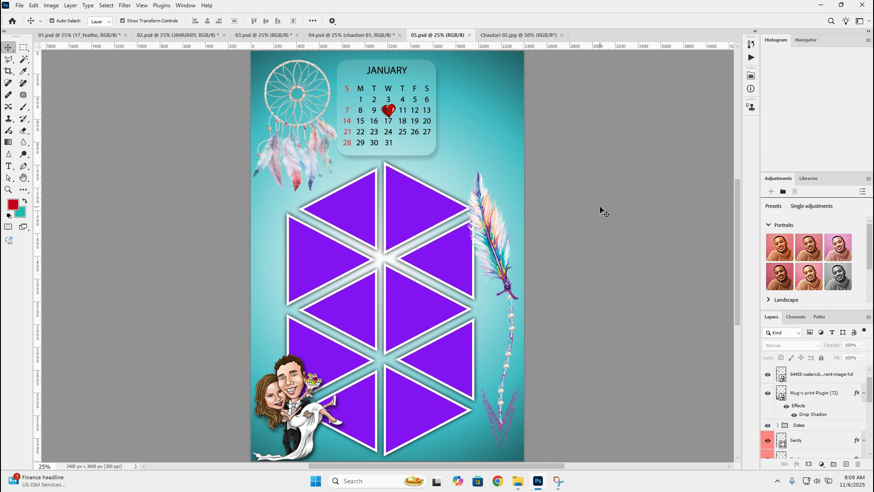
click(397, 200)
click(309, 101)
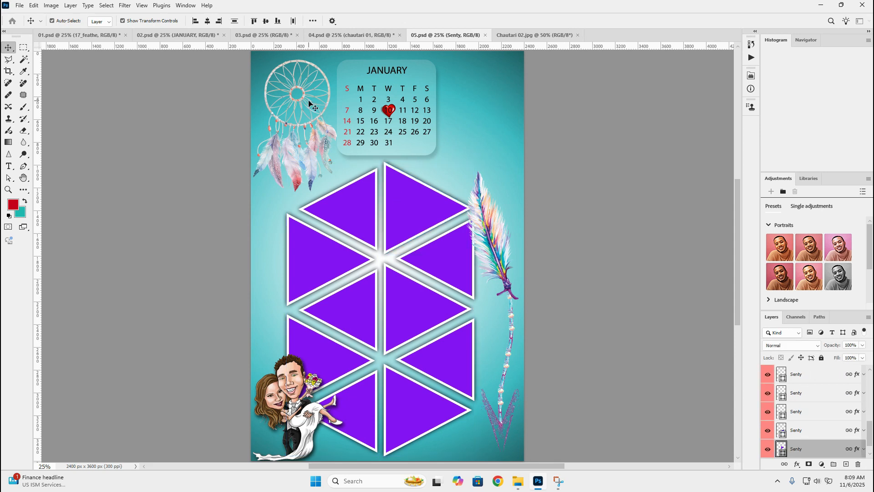
click(313, 150)
click(497, 235)
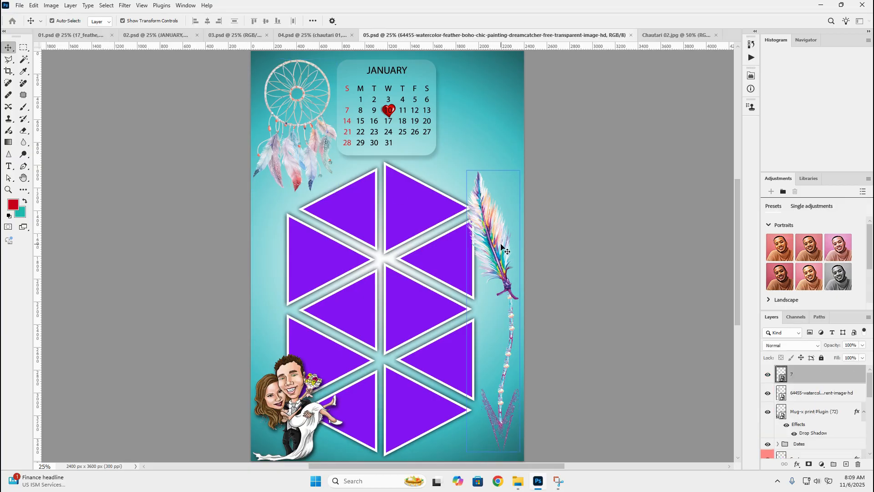
click(281, 398)
click(282, 398)
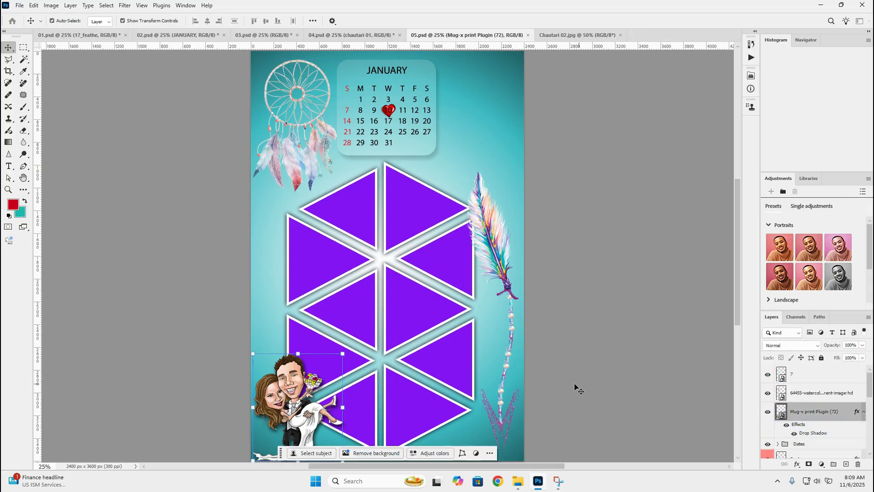
click(592, 386)
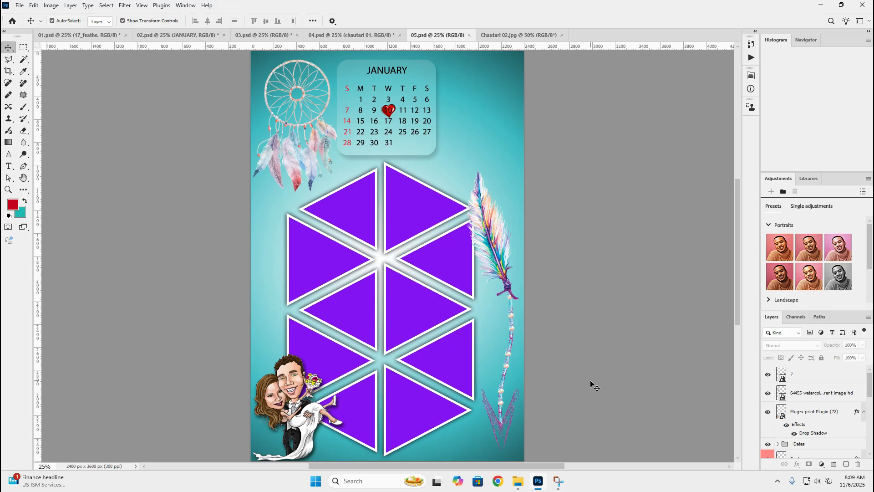
key(z)
alt+click(516, 314)
drag(517, 314, 505, 319)
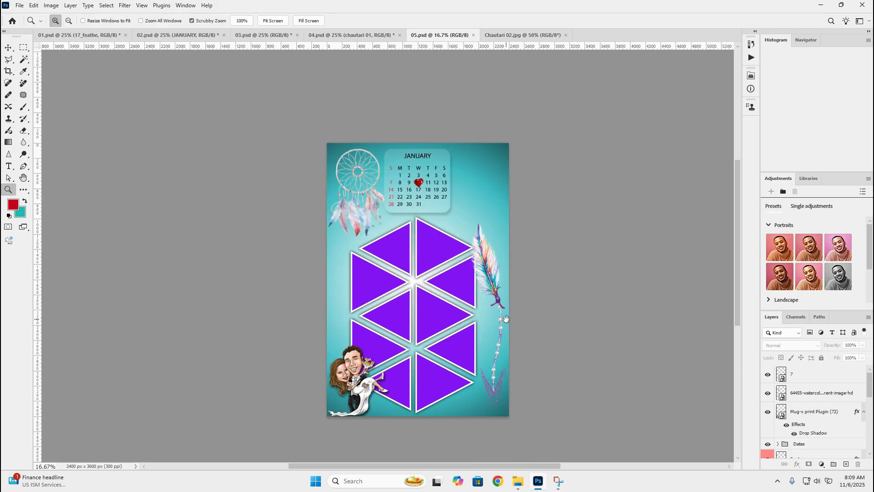
click(465, 289)
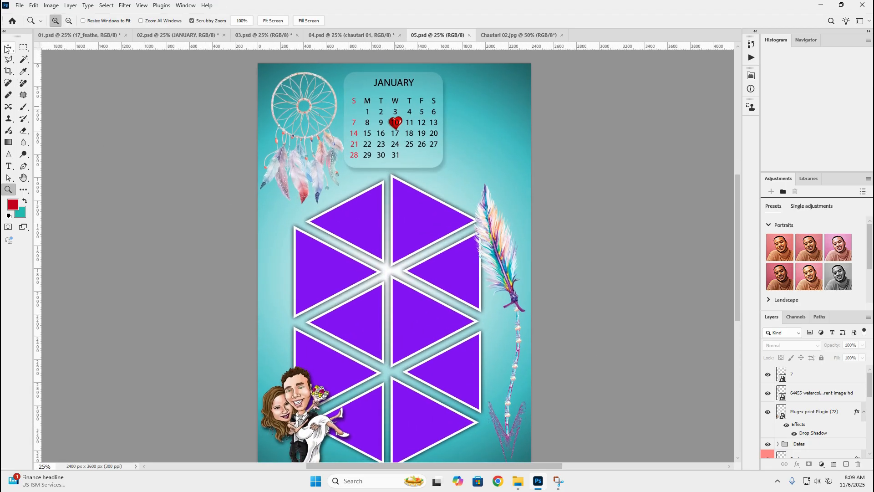
click(7, 48)
Close the Chautari 02.jpg document and go back through 04.psd to the 03.psd template
click(491, 36)
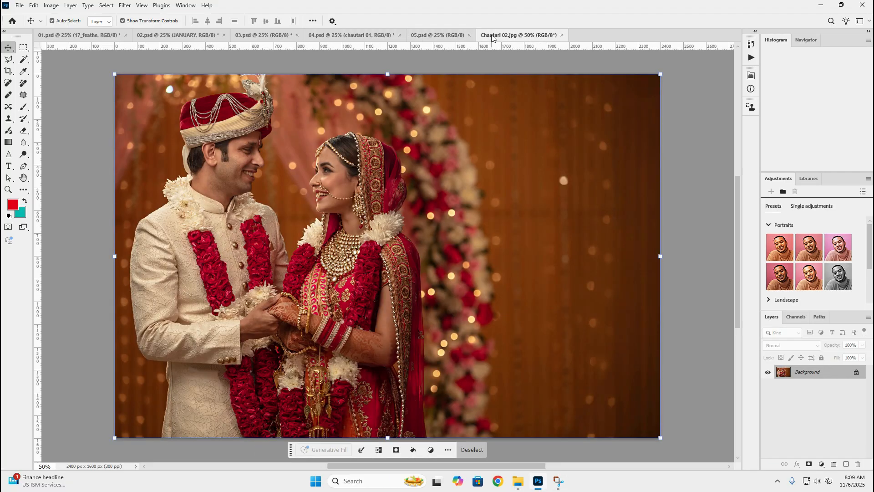
click(563, 36)
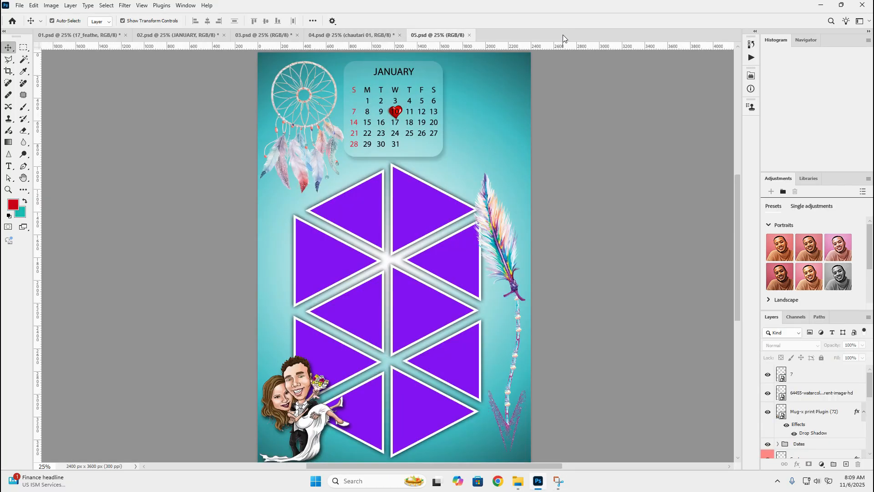
click(341, 34)
click(261, 34)
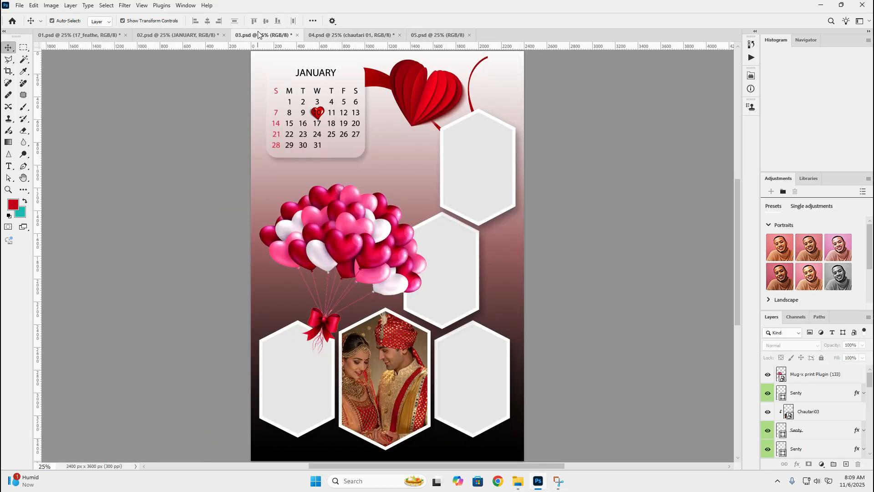
Go back through 02.psd to the 01.psd template and deselect its feather layer
click(198, 32)
click(78, 35)
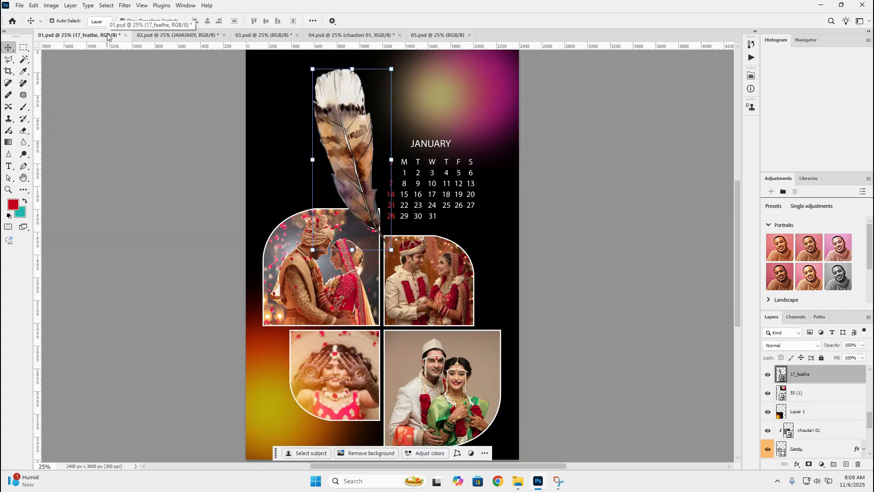
click(130, 153)
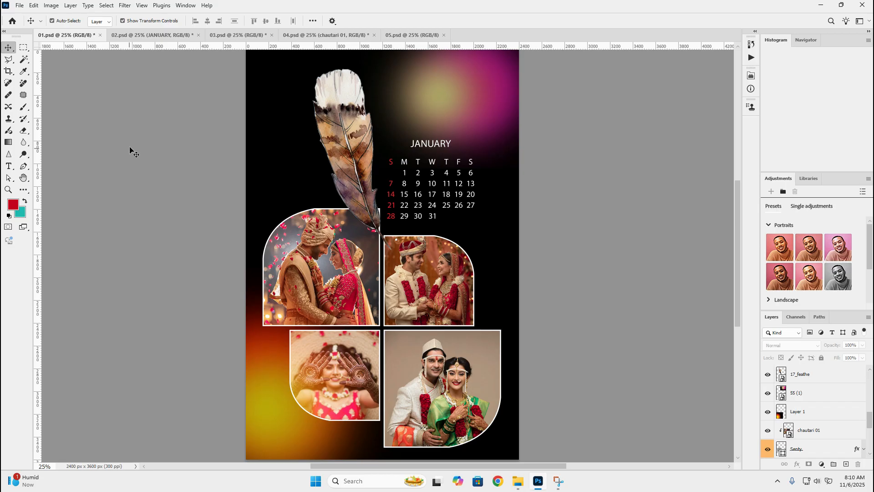
Review the calendar designs one after another from 02.psd up to 05.psd and back down to 01.psd
click(159, 37)
click(246, 39)
click(333, 38)
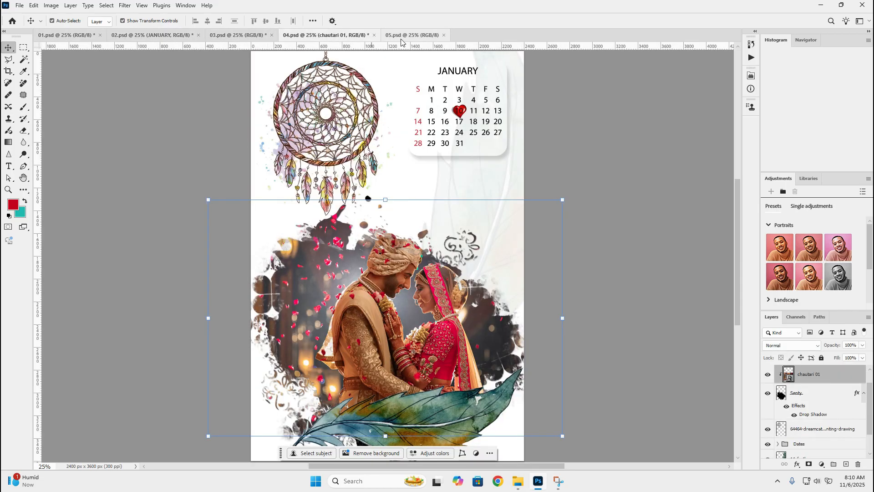
click(403, 38)
click(336, 38)
click(241, 35)
click(174, 35)
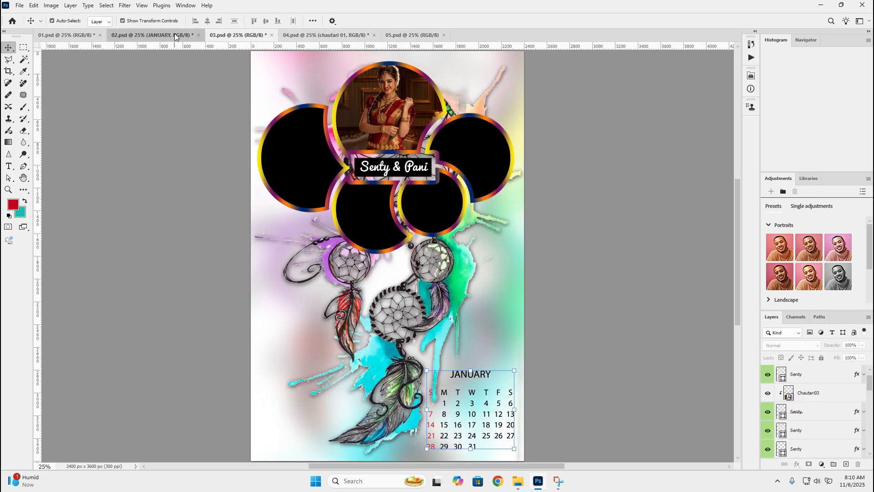
click(73, 36)
Compare the five calendar templates again, going from 02.psd forward to 05.psd and returning to 01.psd
click(148, 37)
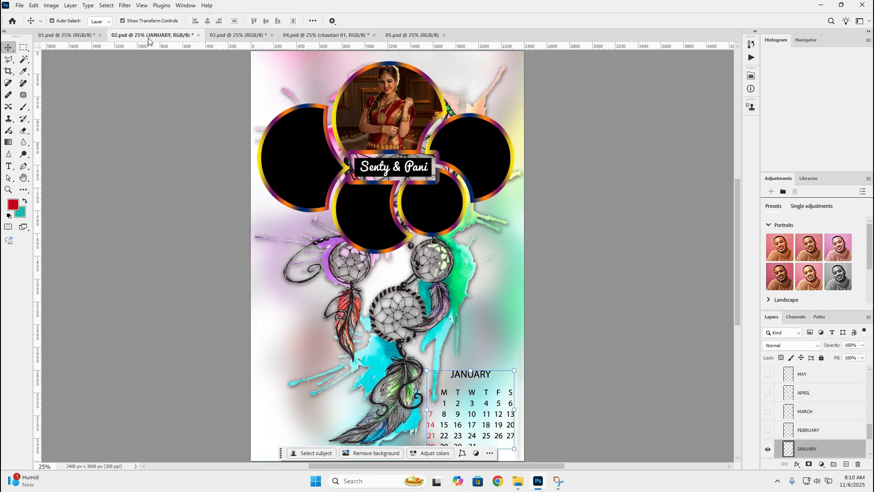
click(237, 35)
click(326, 35)
click(411, 35)
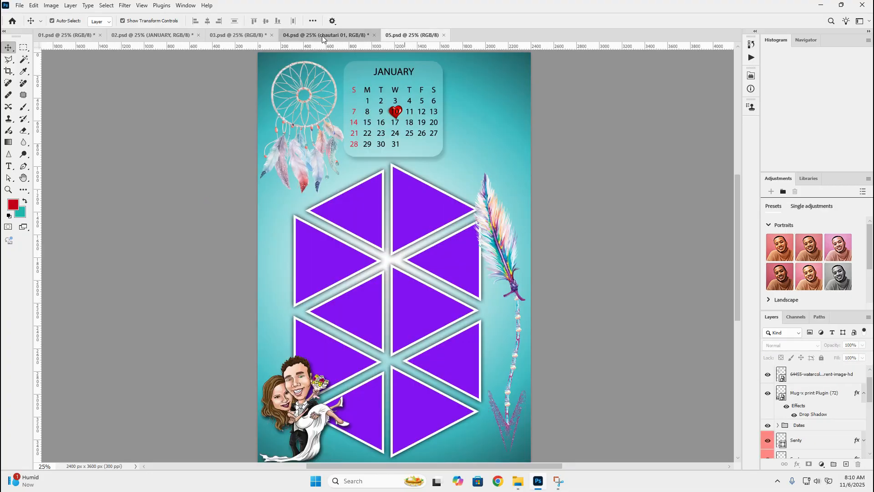
click(321, 35)
click(232, 36)
click(165, 35)
click(81, 37)
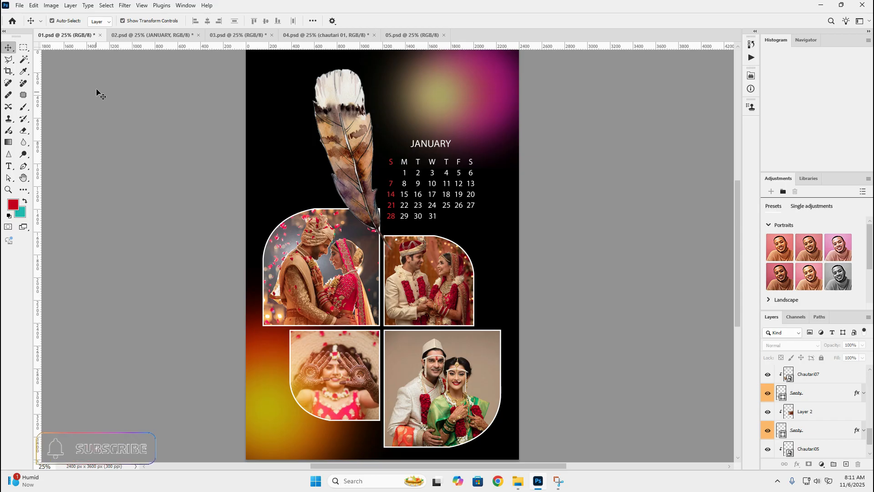
Show the templates 02.psd, 03.psd and 04.psd in order, ending on the triangle-frame design in 05.psd
click(147, 35)
click(259, 35)
click(317, 35)
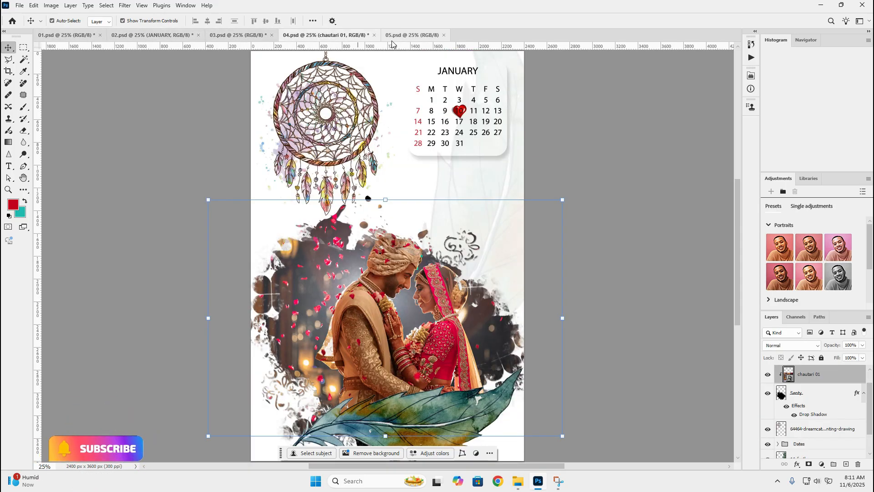
click(397, 35)
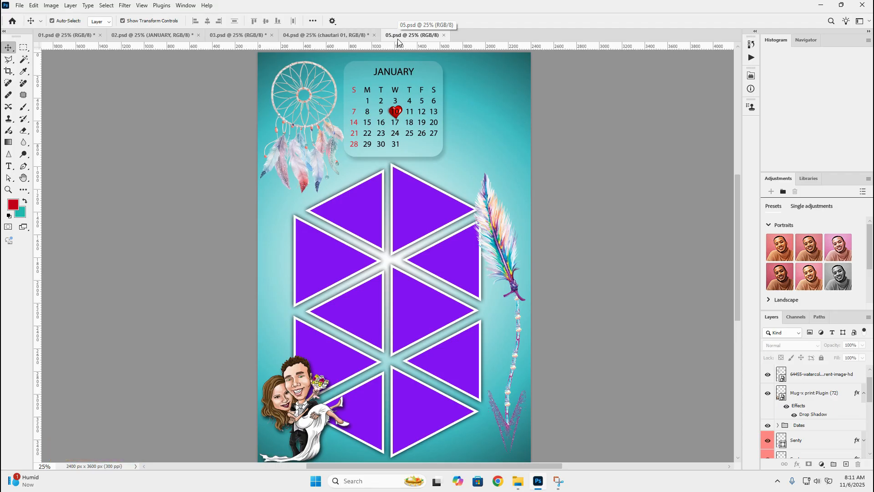